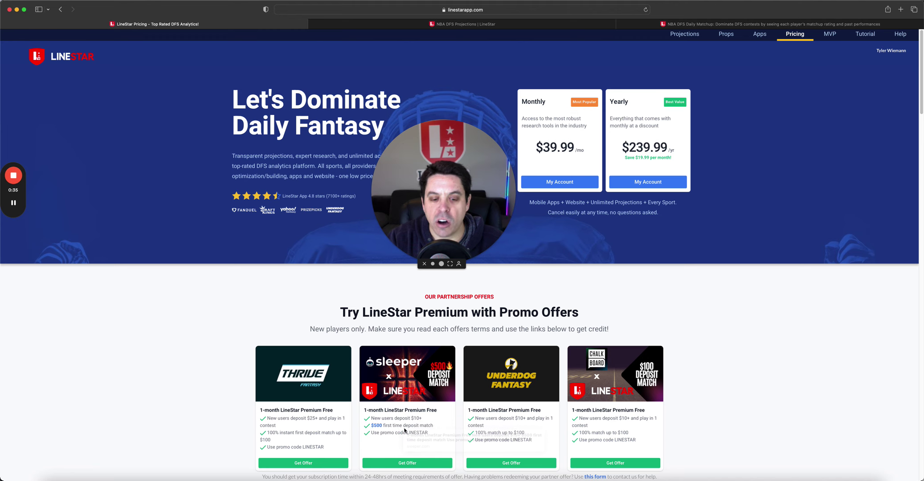
# - Review the partnership promo offers for a free month of LineStar Premium on the pricing page
pyautogui.scroll(-1, 406, 430)
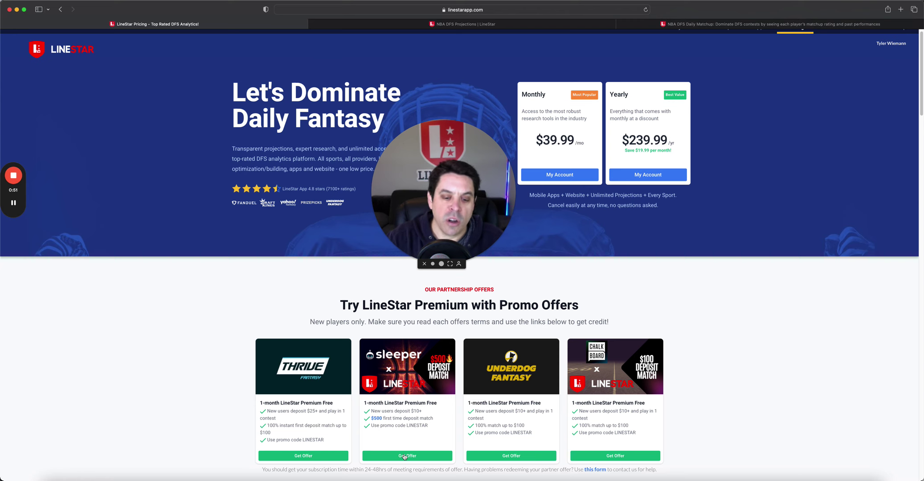
pyautogui.scroll(-2, 668, 432)
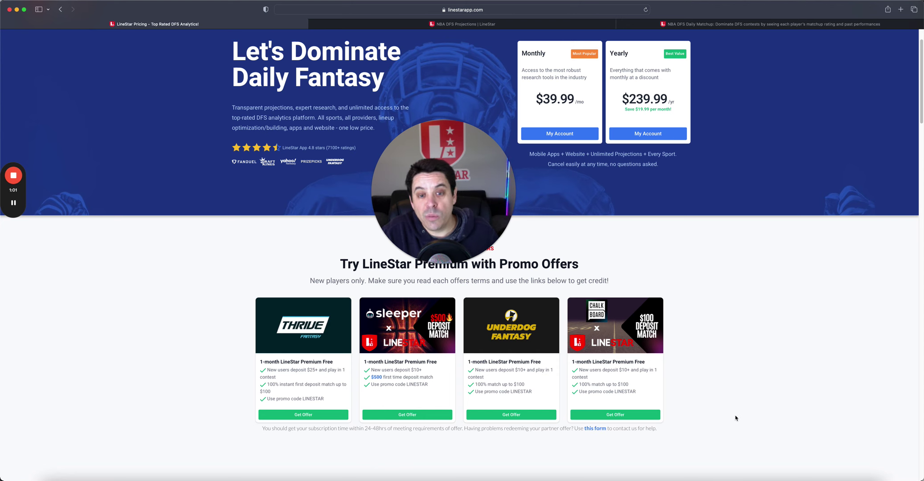
pyautogui.scroll(3, 735, 417)
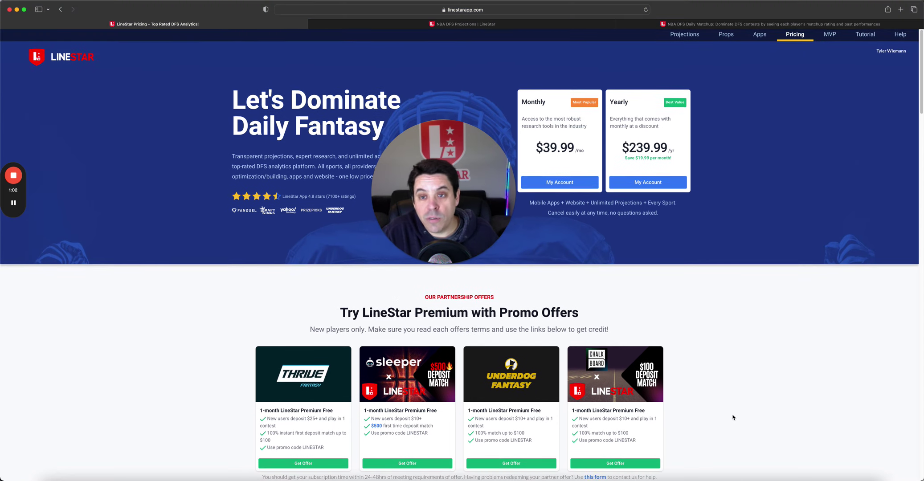
# - Open the NBA DraftKings projections for the Late Swap slate and view its Live Scoring page
pyautogui.click(685, 34)
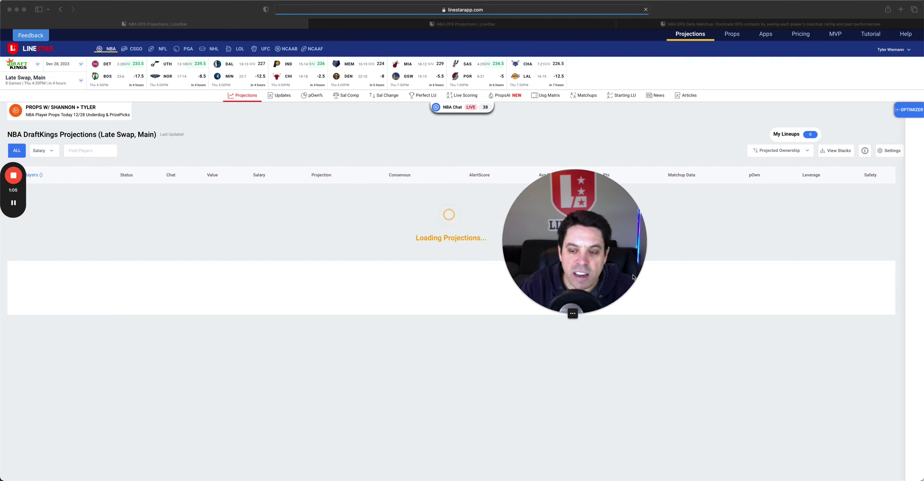
pyautogui.moveTo(632, 277); pyautogui.dragTo(893, 433)
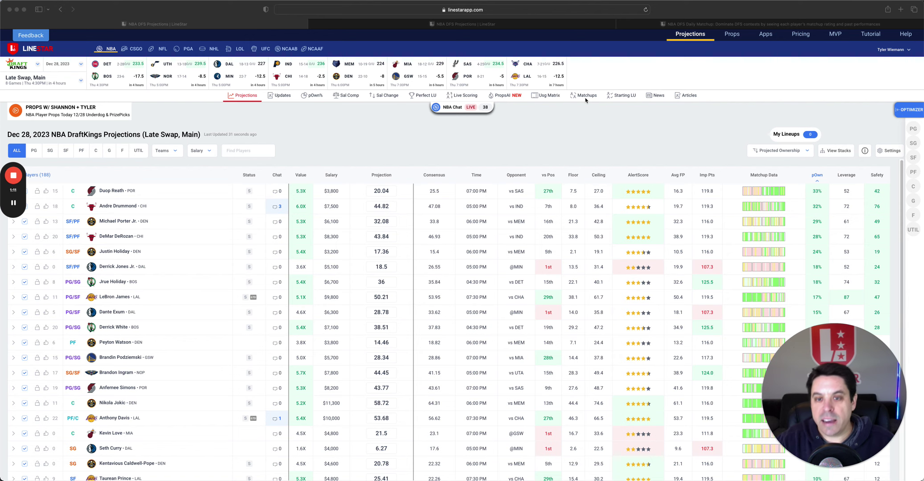
pyautogui.click(470, 97)
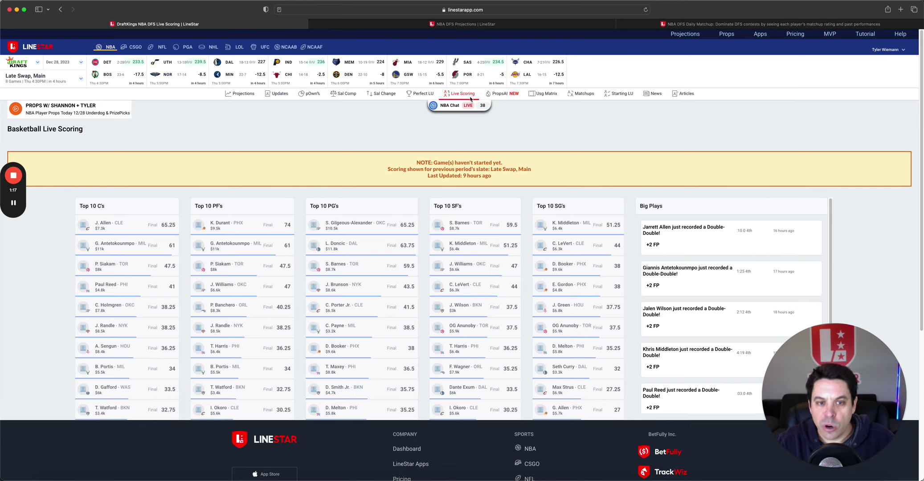
# - Open the NBA starting lineups and examine the expected starters, spreads, totals and injuries for each game
pyautogui.click(618, 95)
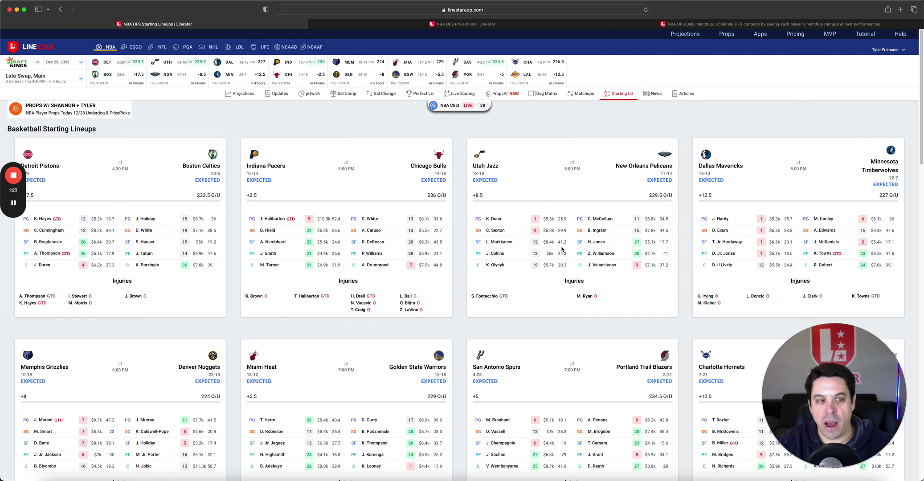
pyautogui.scroll(-2, 495, 255)
pyautogui.scroll(-2, 494, 254)
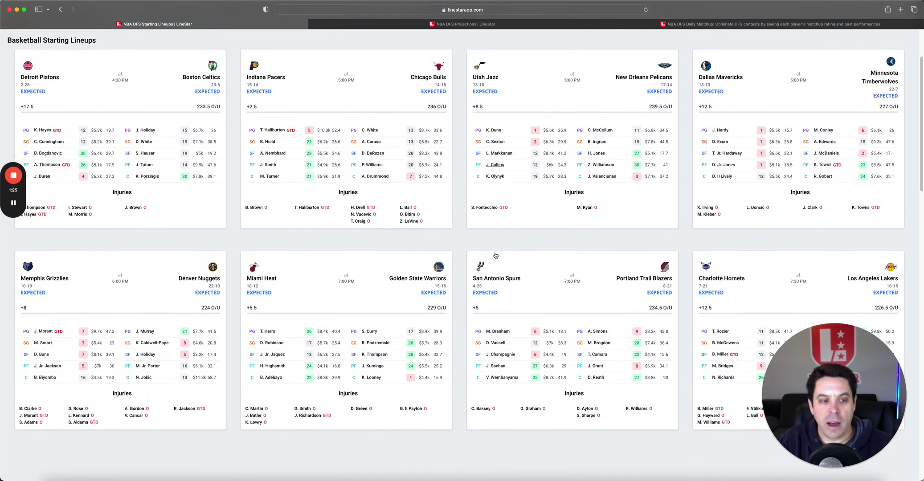
pyautogui.scroll(-2, 465, 228)
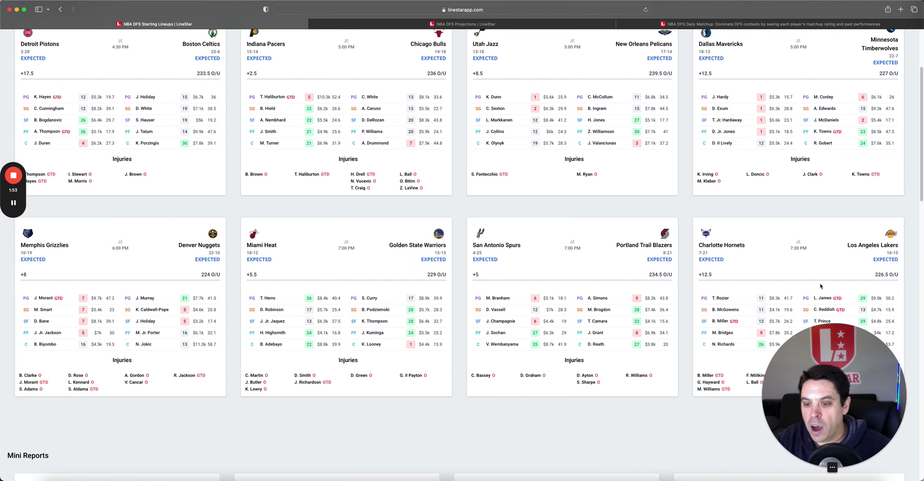
pyautogui.scroll(-2, 820, 286)
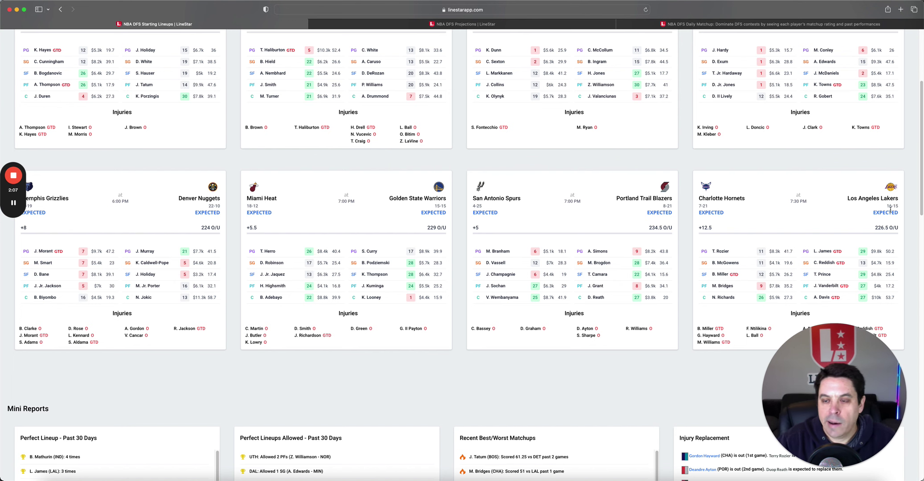
pyautogui.scroll(3, 834, 290)
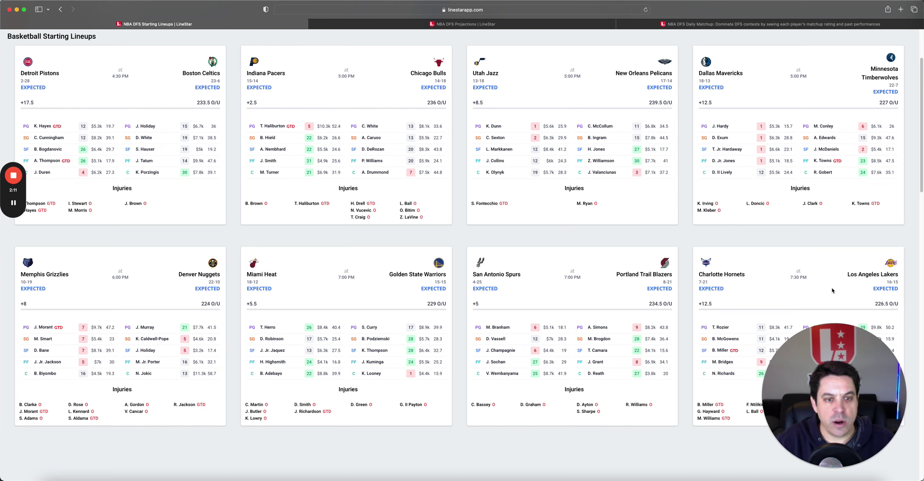
pyautogui.scroll(1, 831, 289)
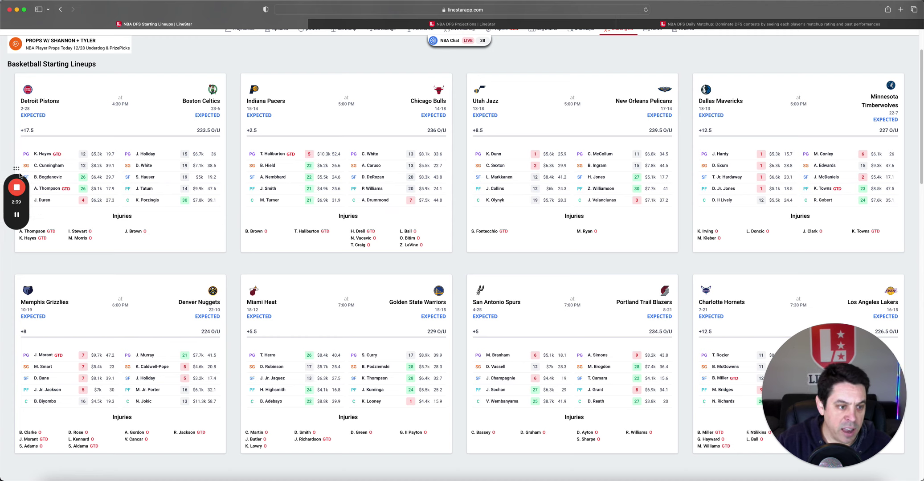
pyautogui.moveTo(13, 162); pyautogui.dragTo(10, 392)
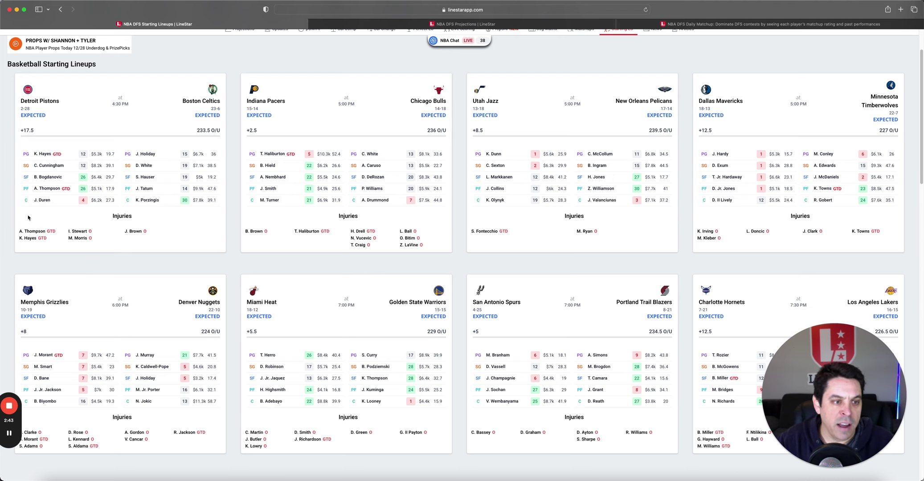
# - Return to the NBA projections, show the FanDuel Main slate and filter the players to PG
pyautogui.click(79, 232)
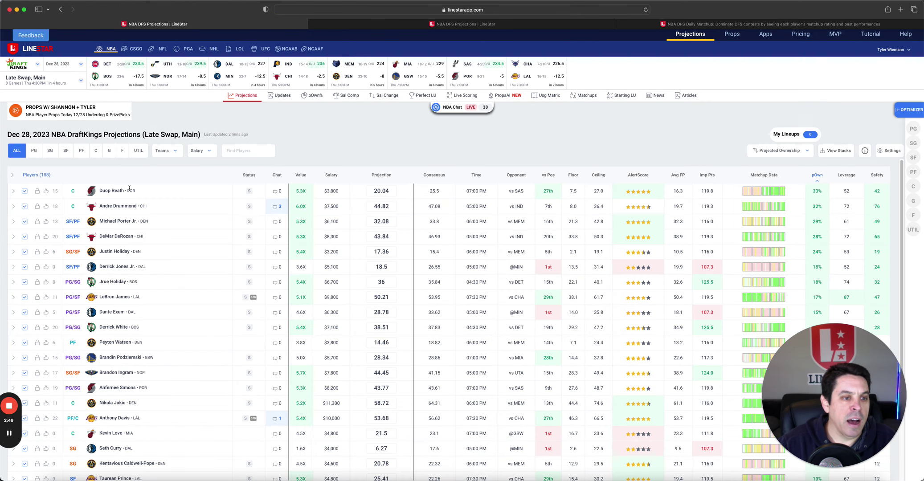
pyautogui.click(33, 151)
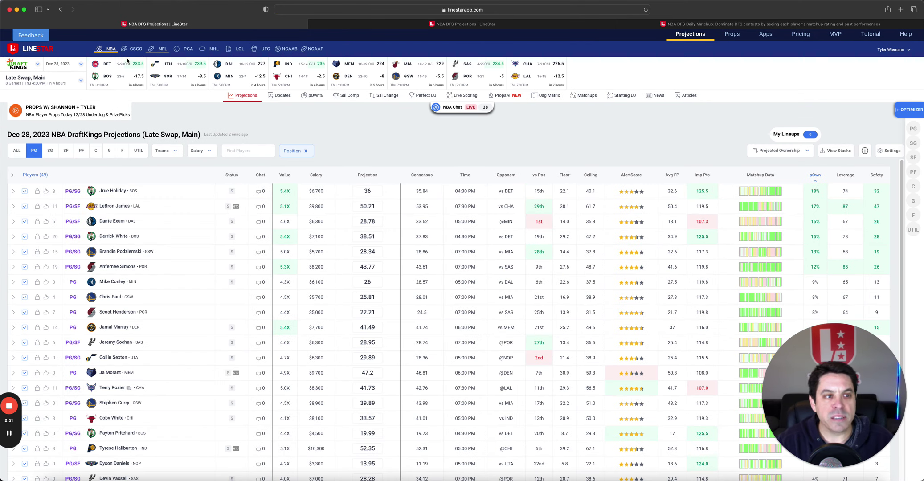
pyautogui.click(464, 24)
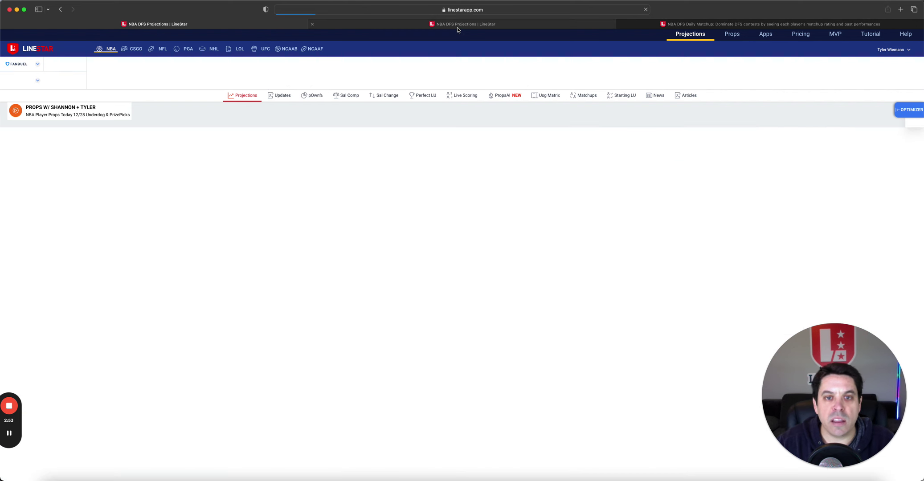
pyautogui.click(214, 25)
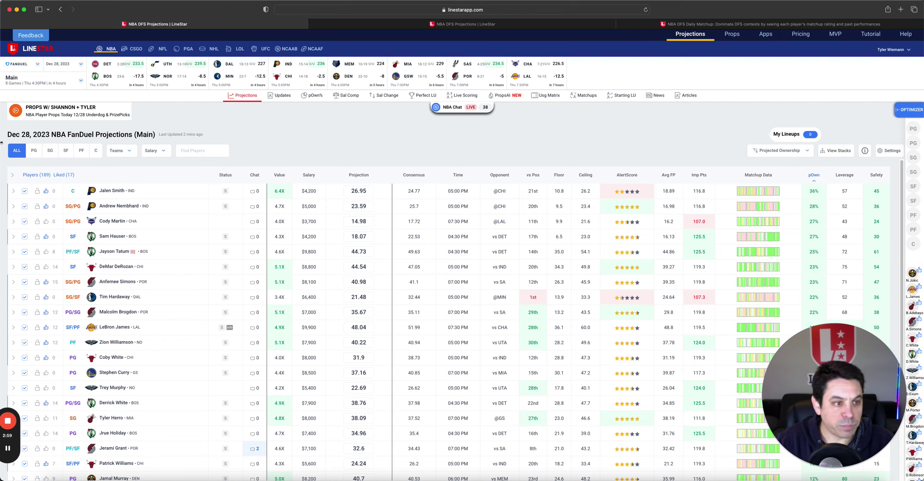
pyautogui.click(39, 151)
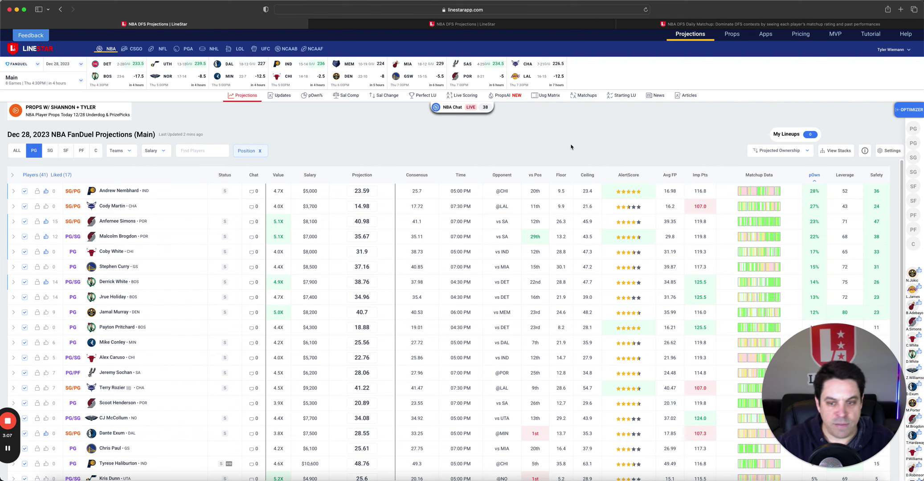
# - Examine Cody Martin's player card, including his recent game log, and close it
pyautogui.click(115, 206)
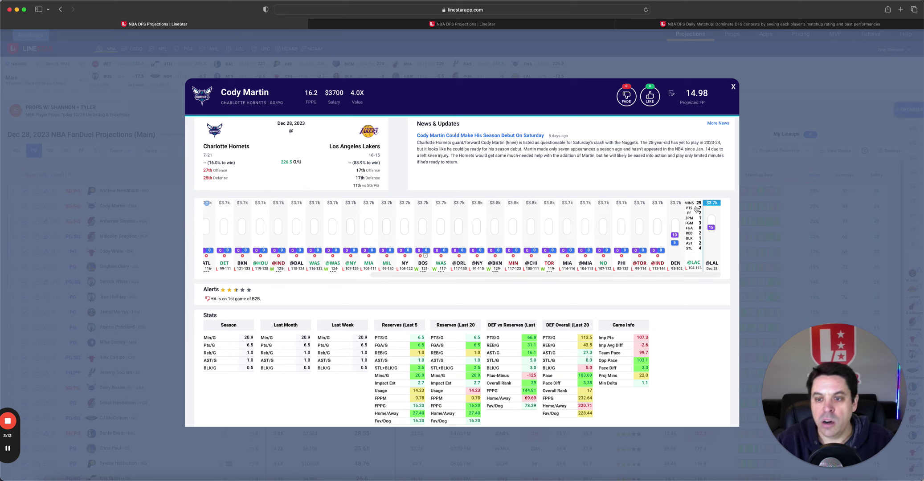
pyautogui.moveTo(673, 237)
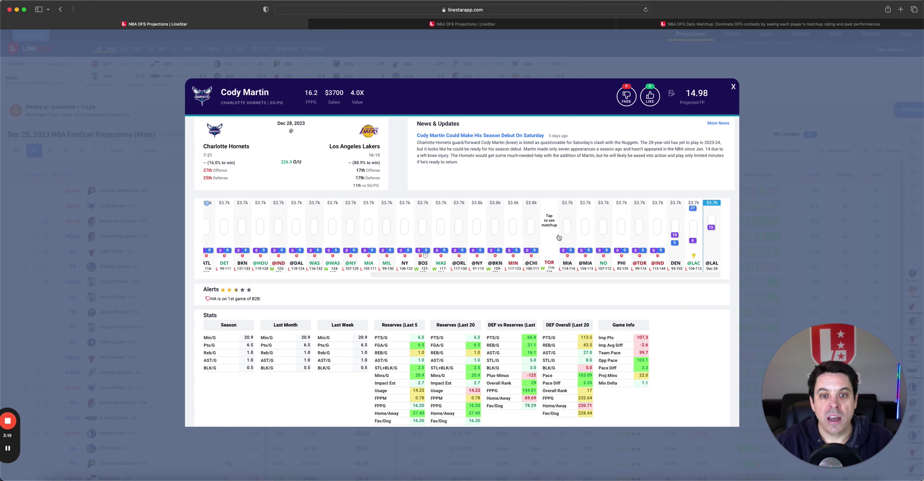
pyautogui.hscroll(2, 560, 238)
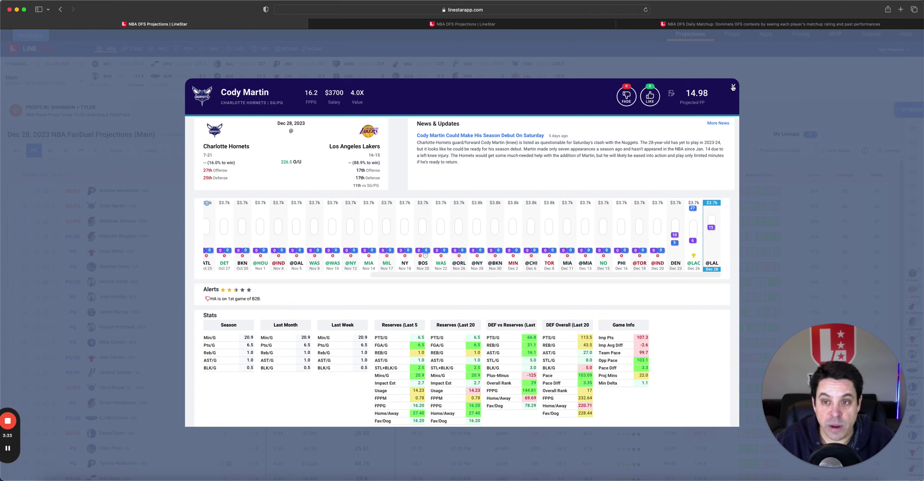
pyautogui.click(733, 87)
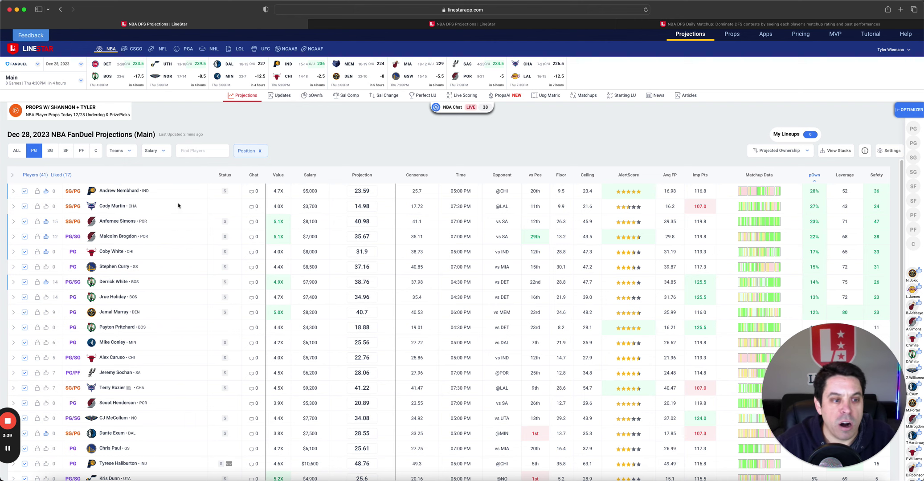
# - Examine Andrew Nembhard's player card for news, recent games and matchup alerts, and close it
pyautogui.click(129, 191)
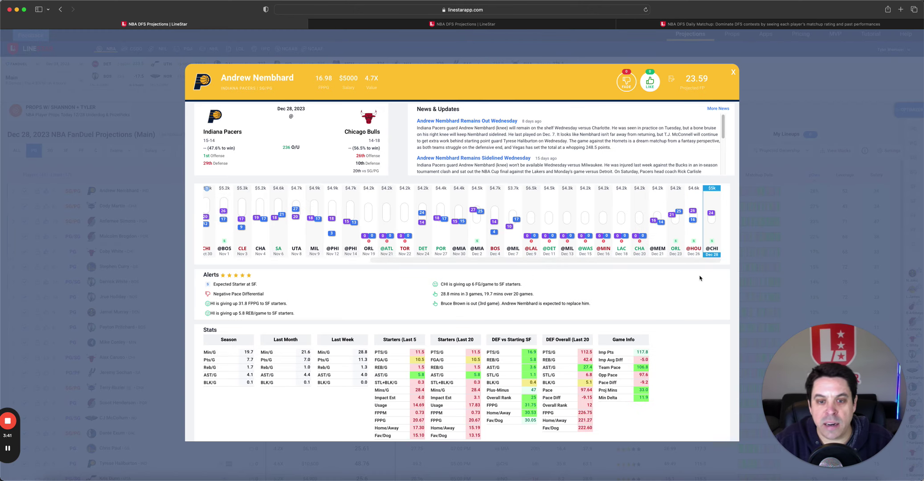
pyautogui.moveTo(681, 234)
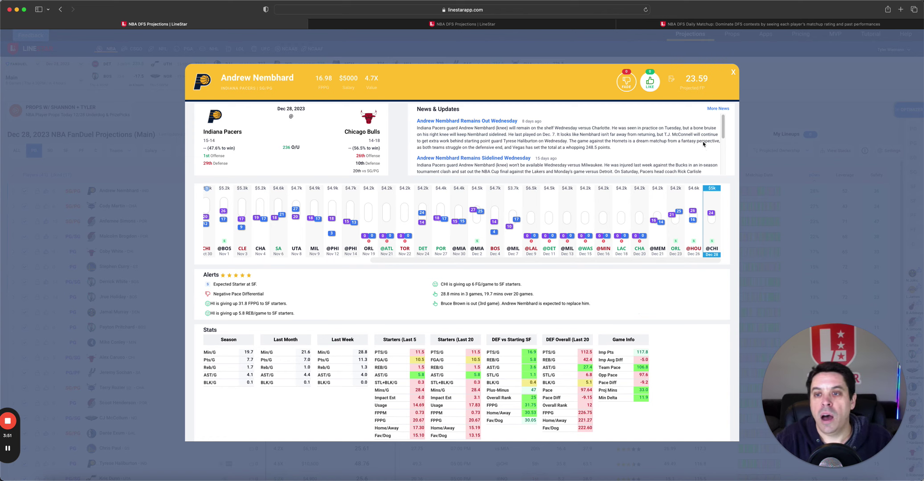
pyautogui.click(734, 73)
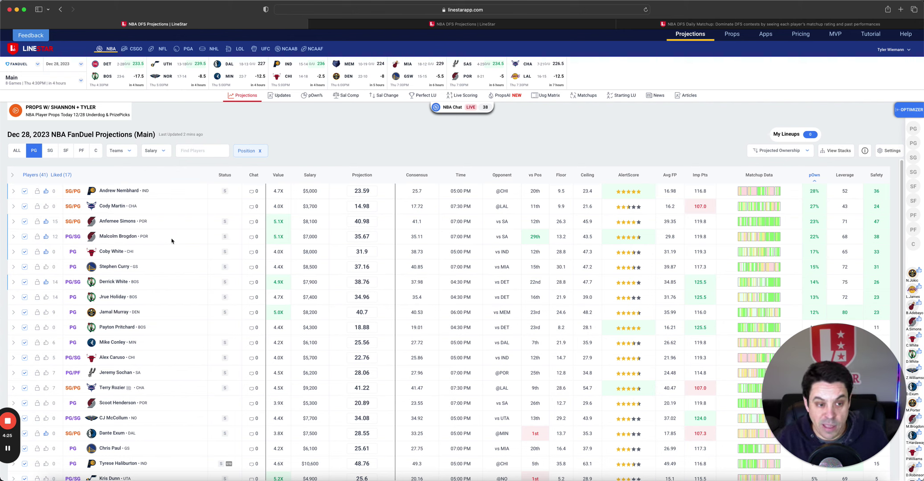
# - Examine the player cards of Coby White and Derrick White for game logs and matchup stats, closing each one
pyautogui.click(115, 253)
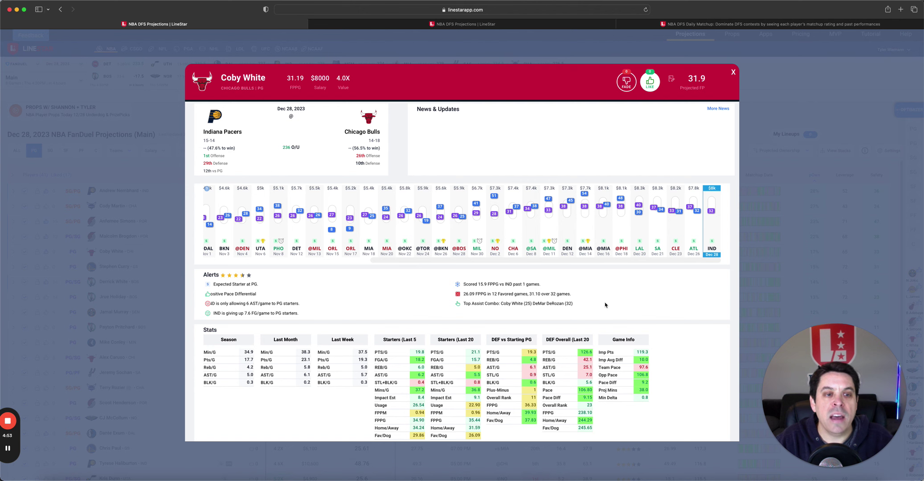
pyautogui.click(732, 72)
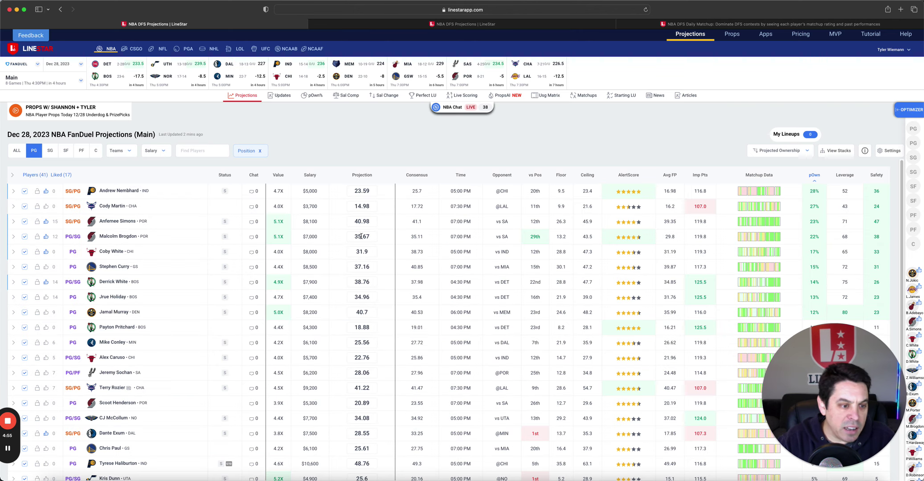
pyautogui.click(115, 282)
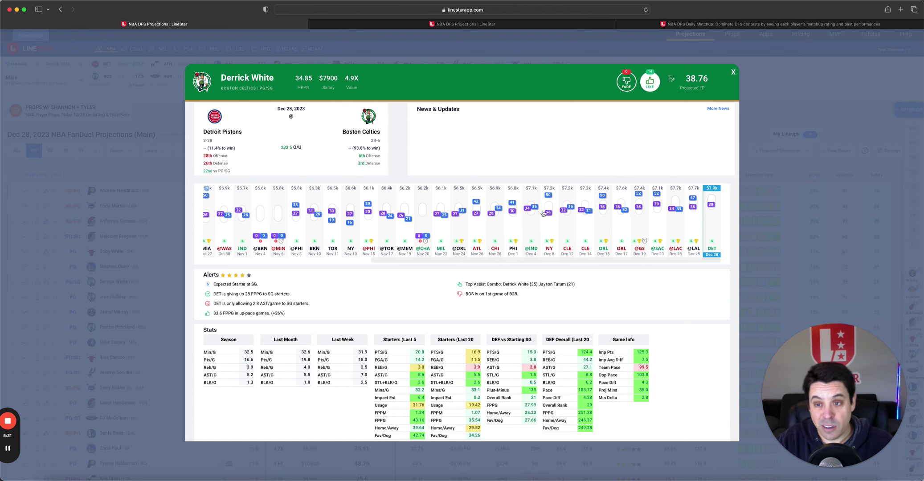
pyautogui.click(733, 72)
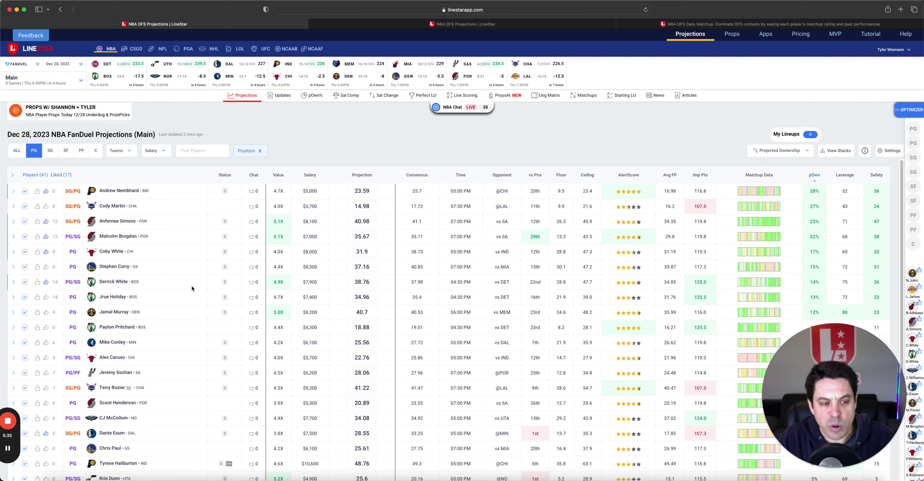
# - Find Dante Exum further down the point guard list, examine his player card and close it
pyautogui.scroll(-3, 202, 312)
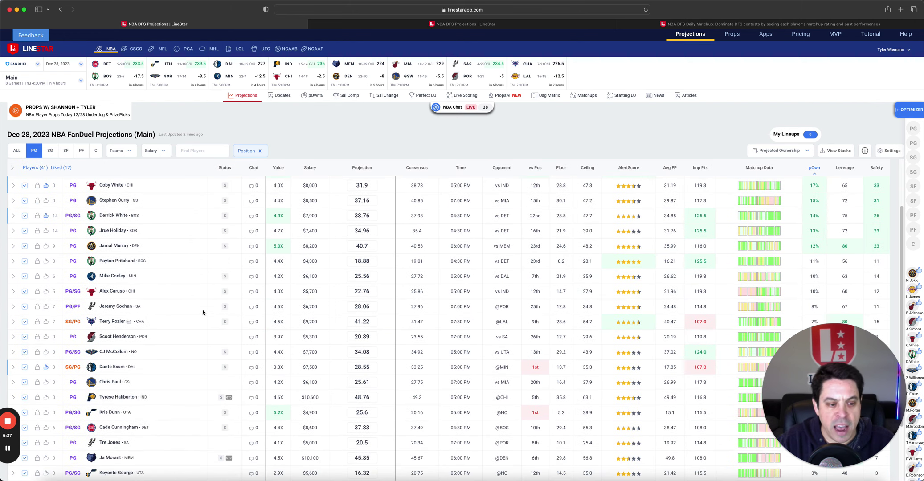
pyautogui.click(115, 367)
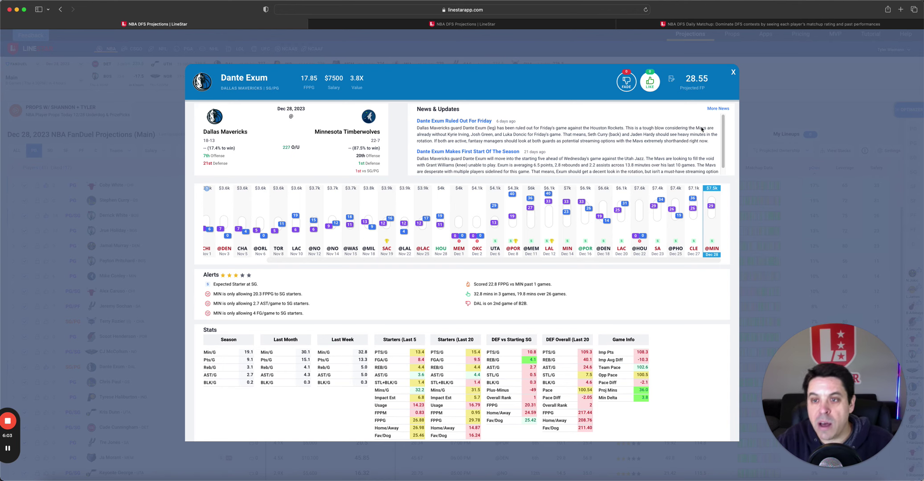
pyautogui.click(731, 74)
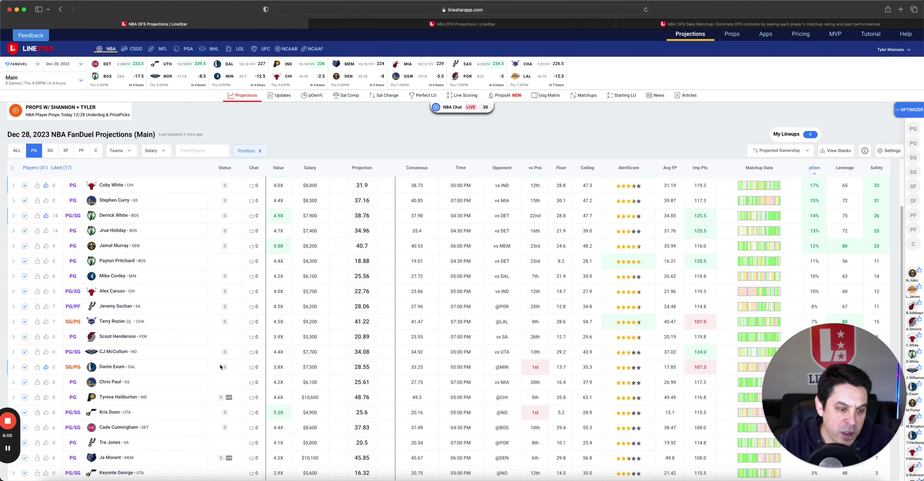
# - Review only the liked point guards in the projections, and clear the Liked Players filter
pyautogui.scroll(-5, 173, 366)
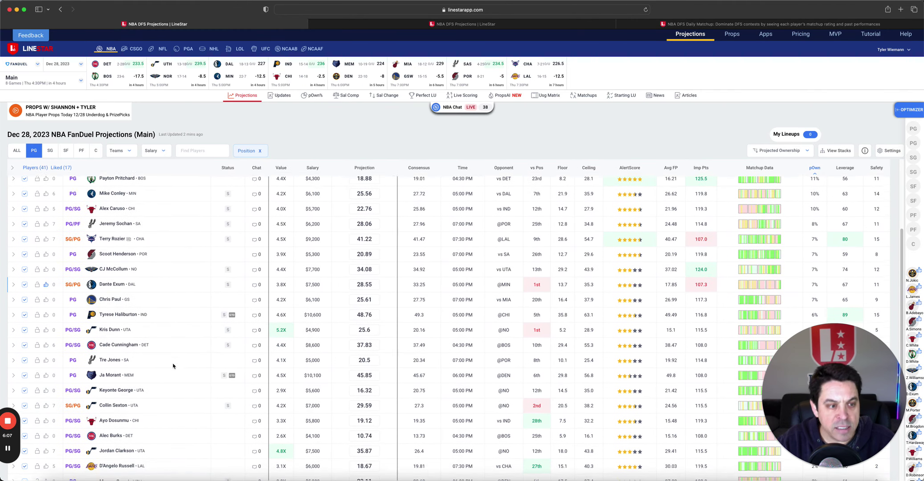
pyautogui.click(61, 167)
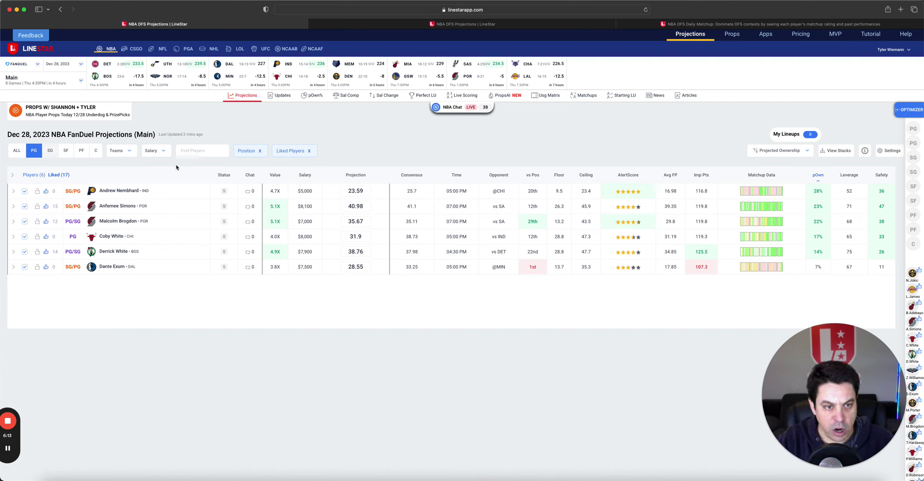
pyautogui.click(308, 150)
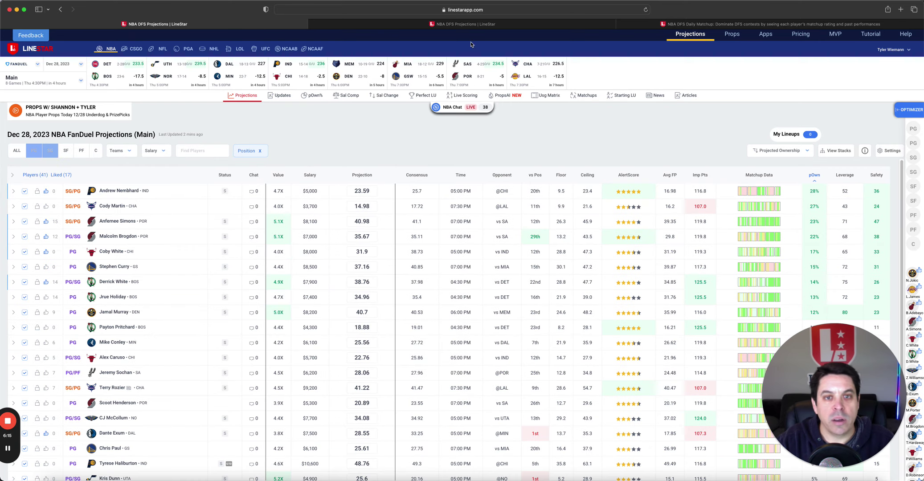
# - Examine LeBron James's player card among the DraftKings point guards, close it, and filter the list to shooting guards
pyautogui.click(465, 24)
pyautogui.click(34, 150)
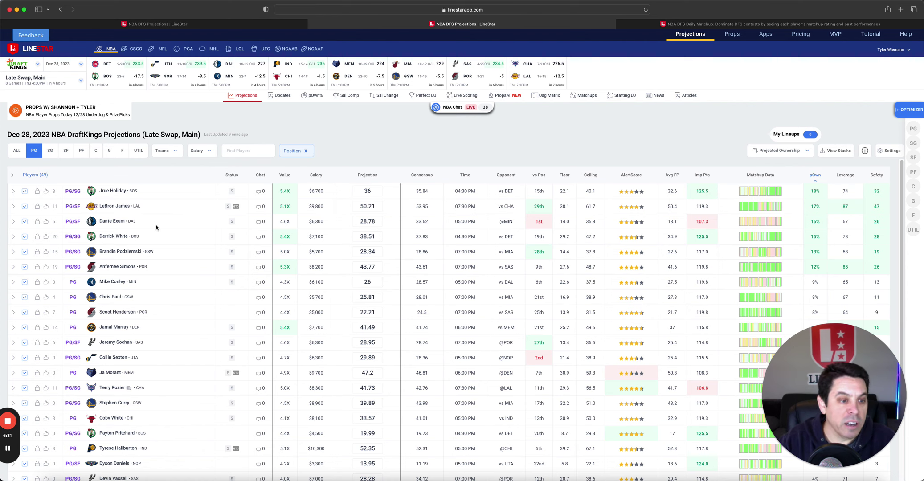
pyautogui.click(115, 206)
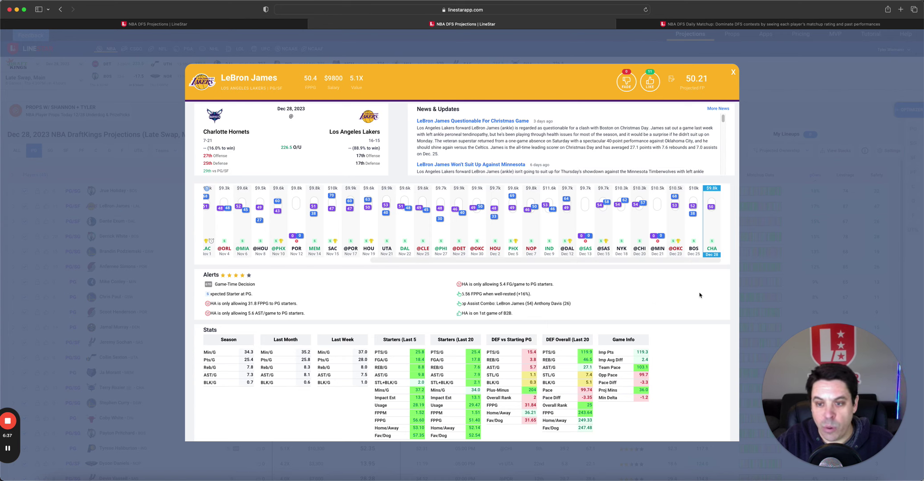
pyautogui.moveTo(692, 254)
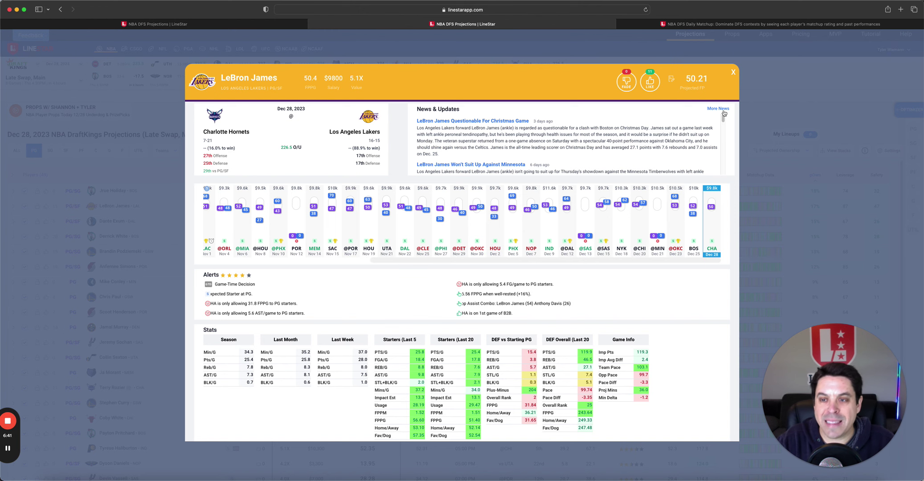
pyautogui.click(733, 72)
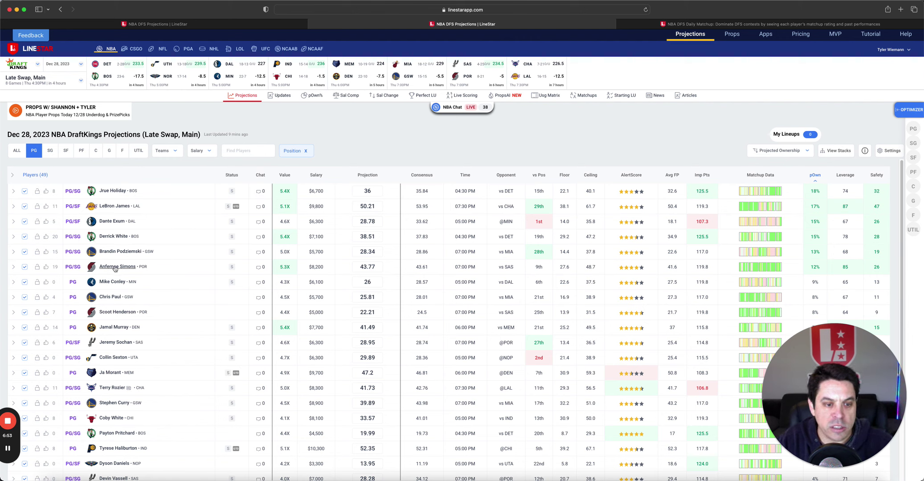
pyautogui.click(50, 150)
# - Filter the NBA matchups to point guards, examine Jaden Hardy's player card and close it
pyautogui.click(727, 24)
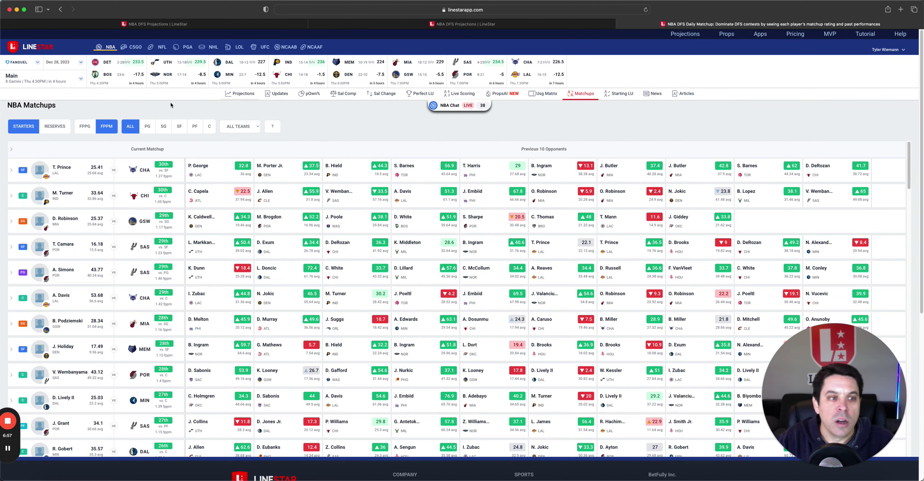
pyautogui.click(146, 126)
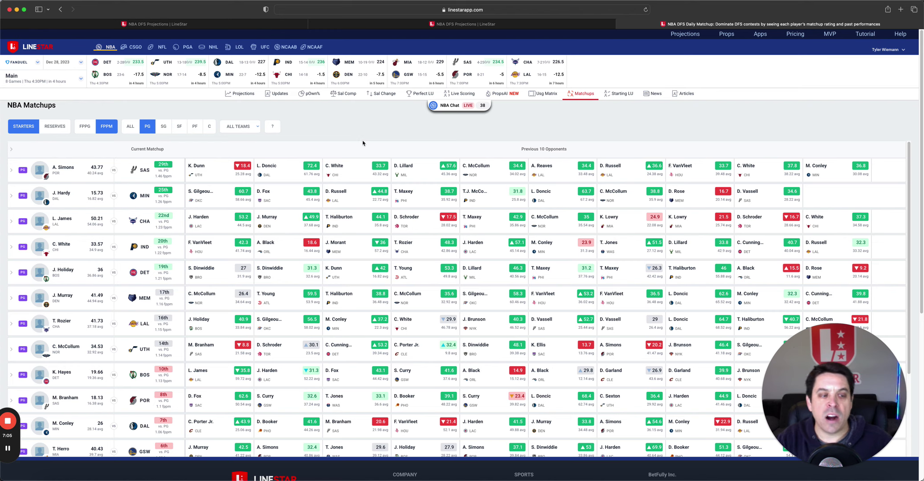
pyautogui.click(70, 195)
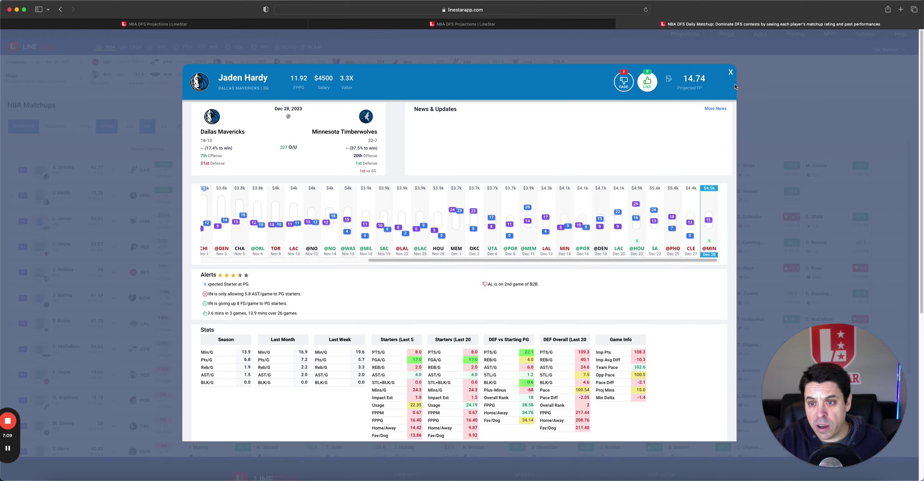
pyautogui.click(729, 72)
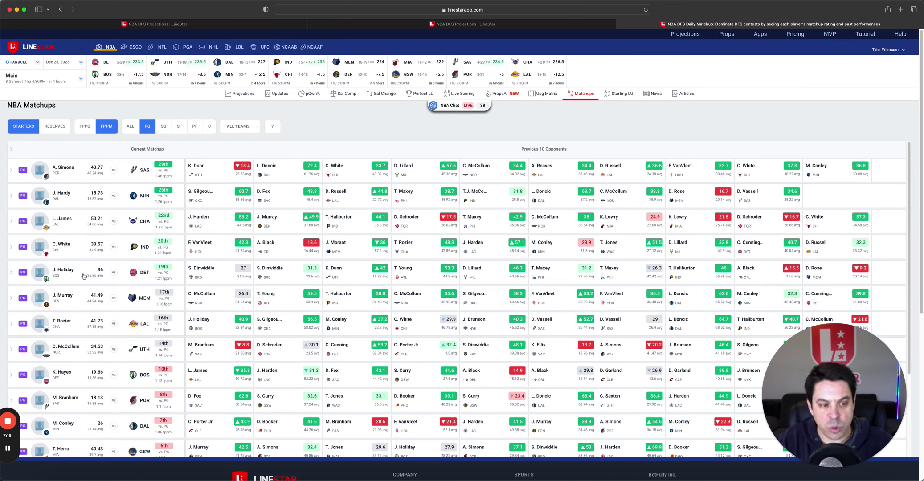
# - Examine Terry Rozier's player card from the point guard matchups, close it, and filter the matchups to shooting guards
pyautogui.click(63, 321)
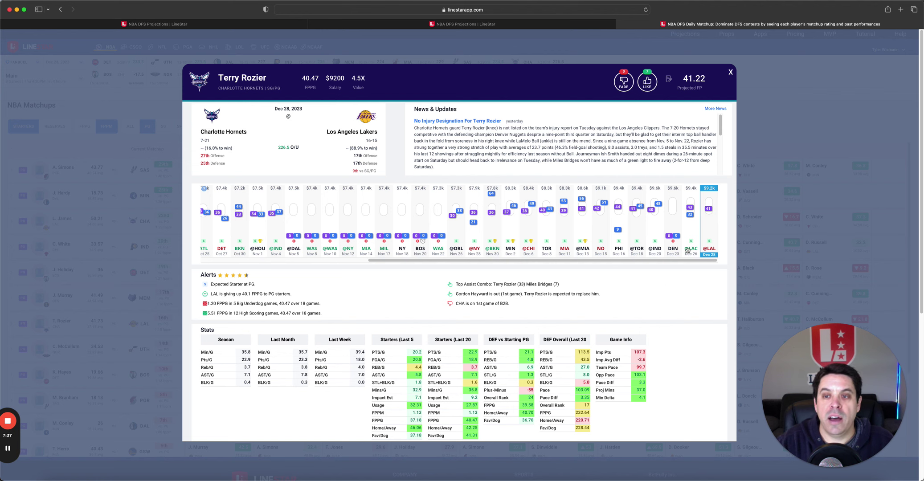
pyautogui.click(731, 73)
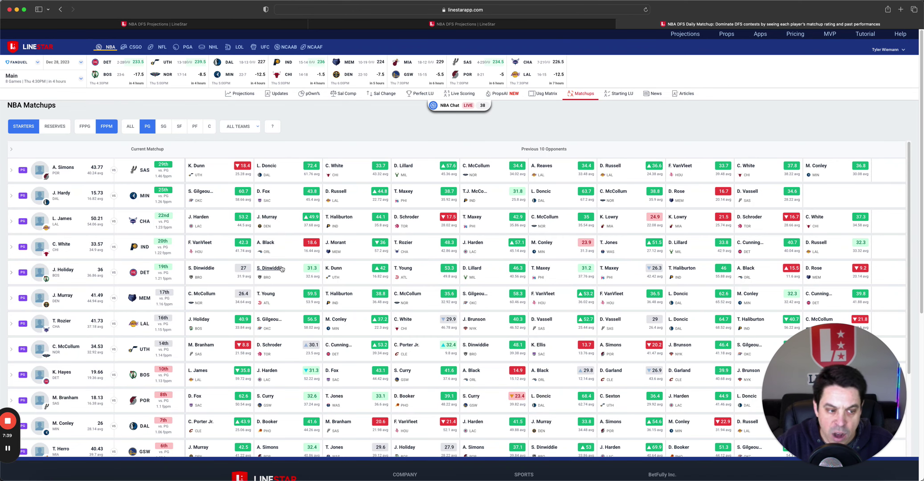
pyautogui.click(164, 127)
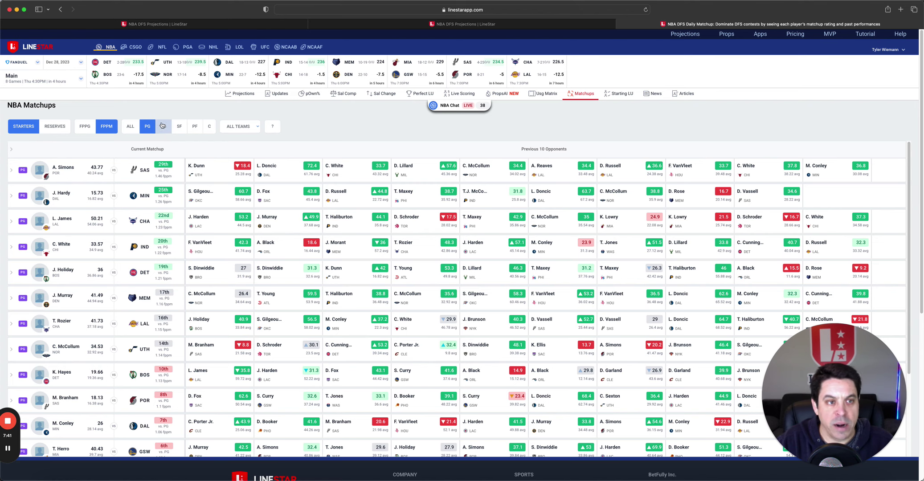
# - Filter the FanDuel projections to shooting guards, examine Tim Hardaway Jr.'s player card and close it
pyautogui.click(178, 25)
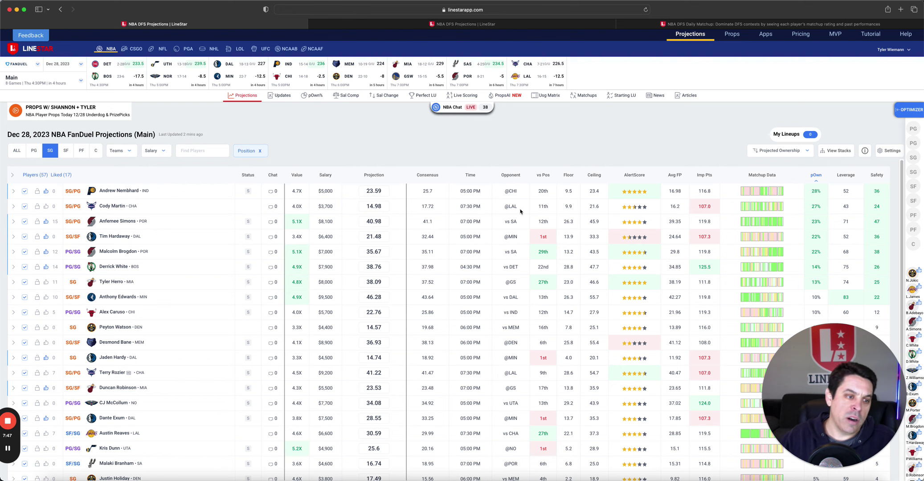
pyautogui.click(34, 150)
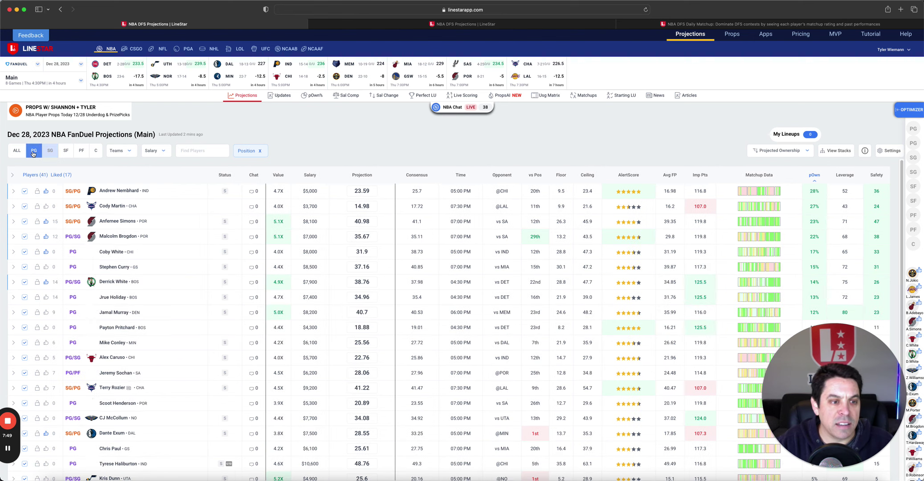
pyautogui.click(53, 152)
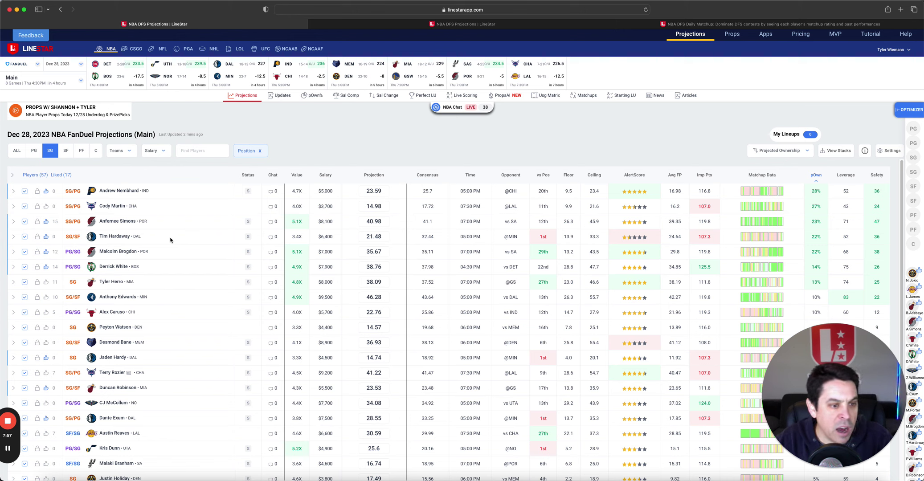
pyautogui.click(117, 236)
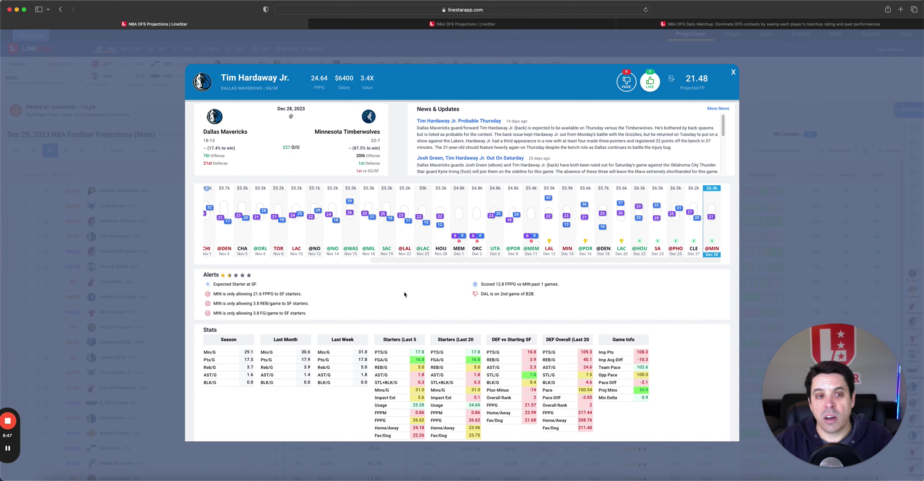
pyautogui.click(732, 72)
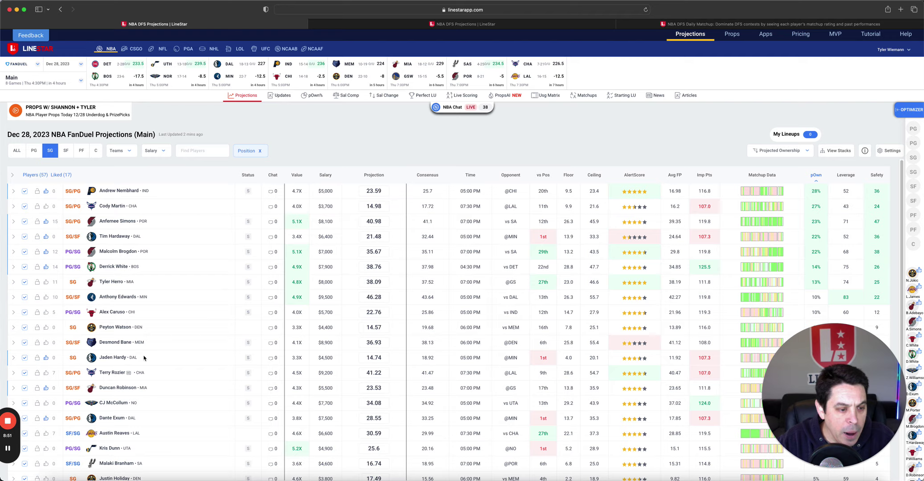
# - Examine Jaden Hardy's player card in the FanDuel projections, including his box score from the Dec 23 game, and close it
pyautogui.click(115, 357)
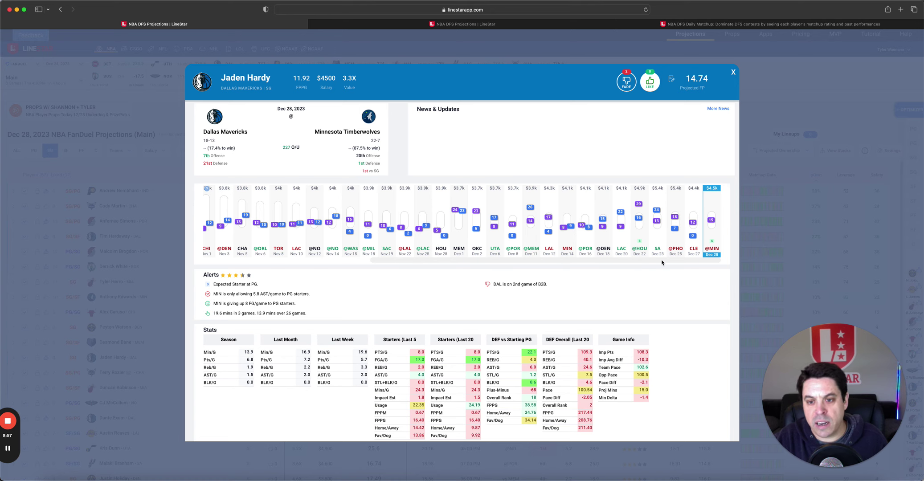
pyautogui.moveTo(651, 239)
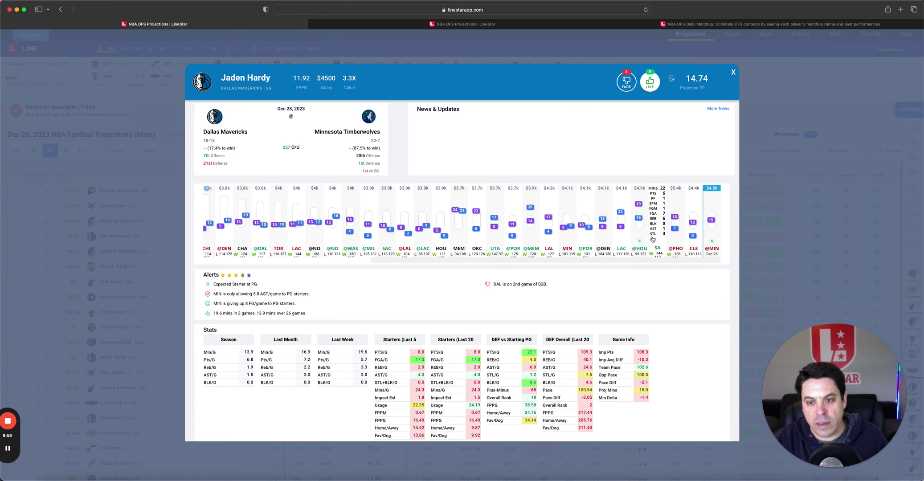
pyautogui.click(734, 73)
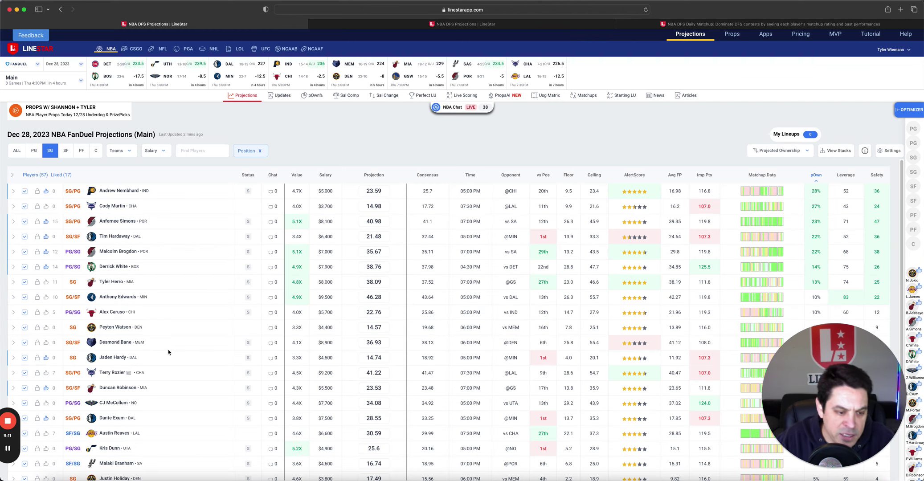
# - Search the FanDuel shooting guards for "curr", examine Seth Curry's player card and close it
pyautogui.click(198, 155)
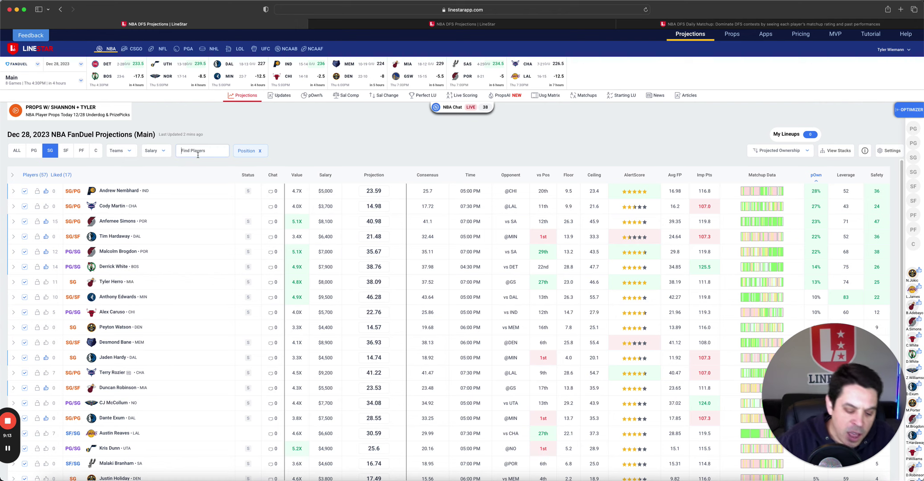
pyautogui.write('curr')
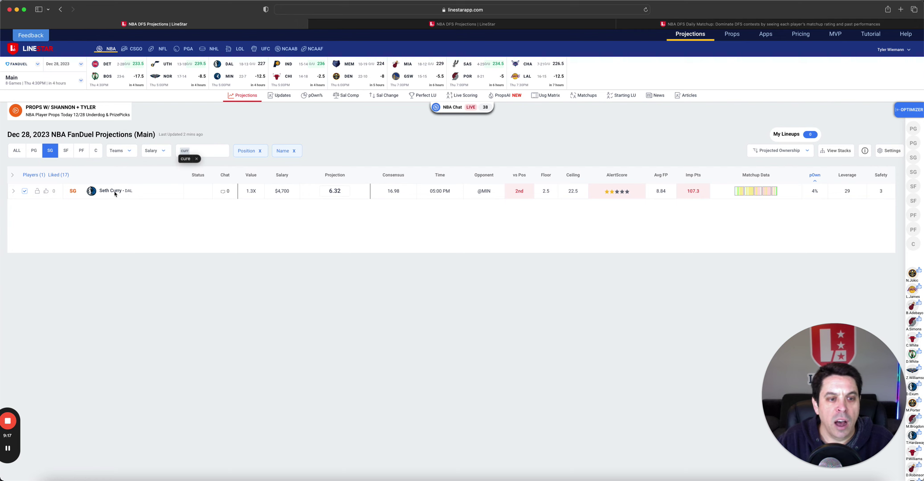
pyautogui.click(115, 192)
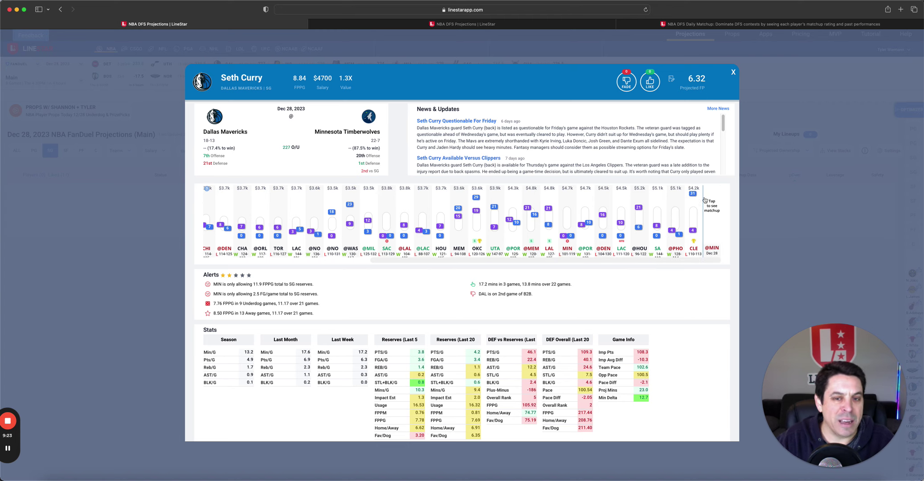
pyautogui.click(732, 72)
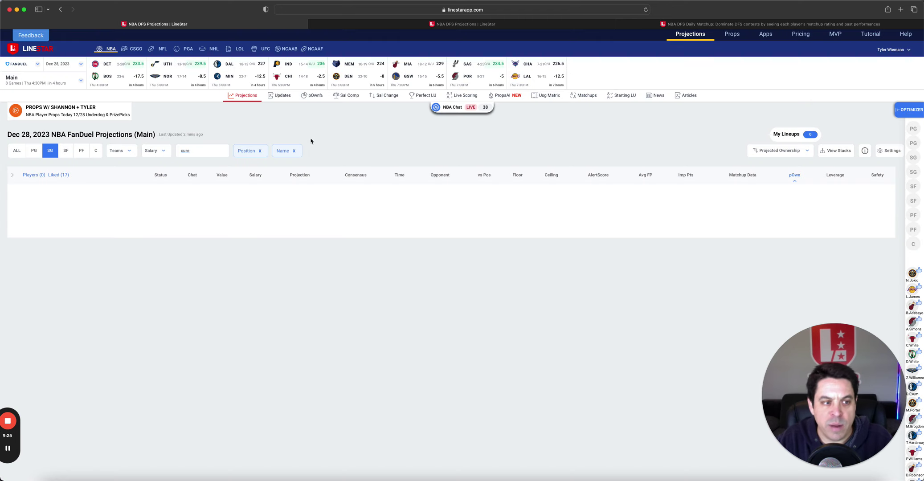
# - Clear the player name search to restore the full shooting guard list
pyautogui.click(181, 154)
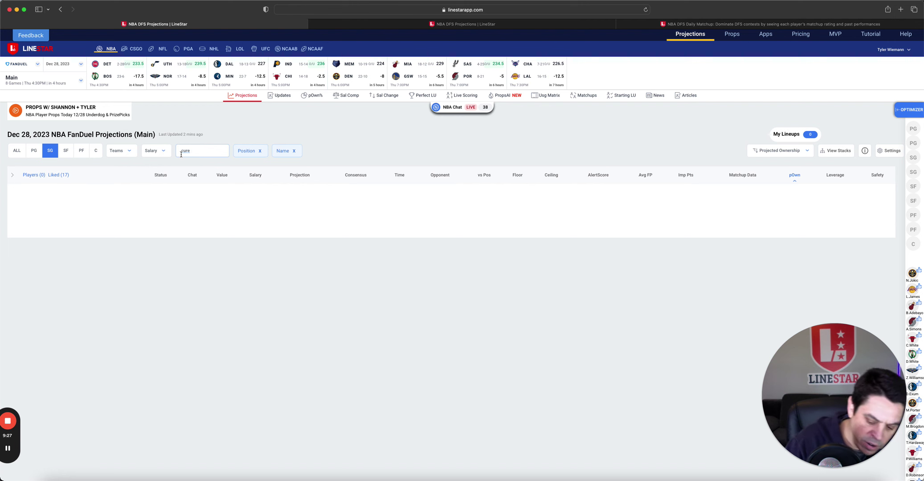
pyautogui.press('BackSpace')
pyautogui.press('BackSpace')
pyautogui.press('BackSpace')
pyautogui.press('BackSpace')
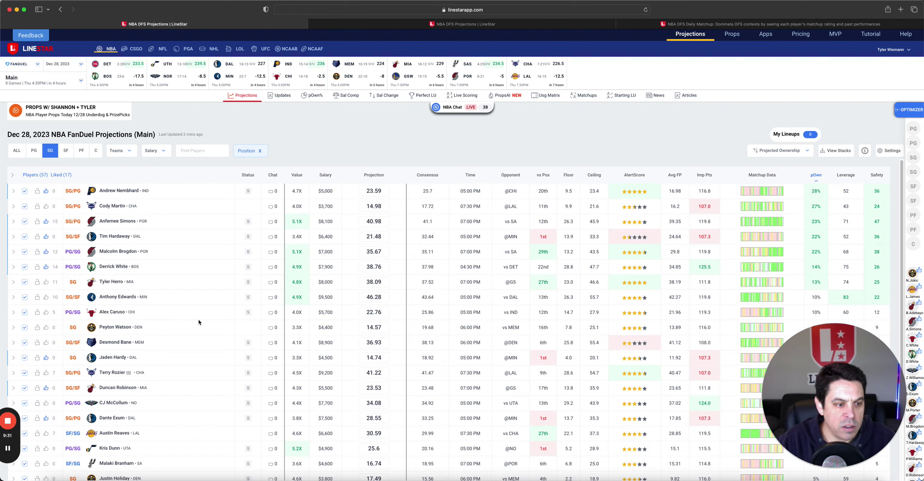
# - Examine Duncan Robinson's card and recent box scores among the liked shooting guards, close it, and clear the Liked Players filter
pyautogui.click(60, 175)
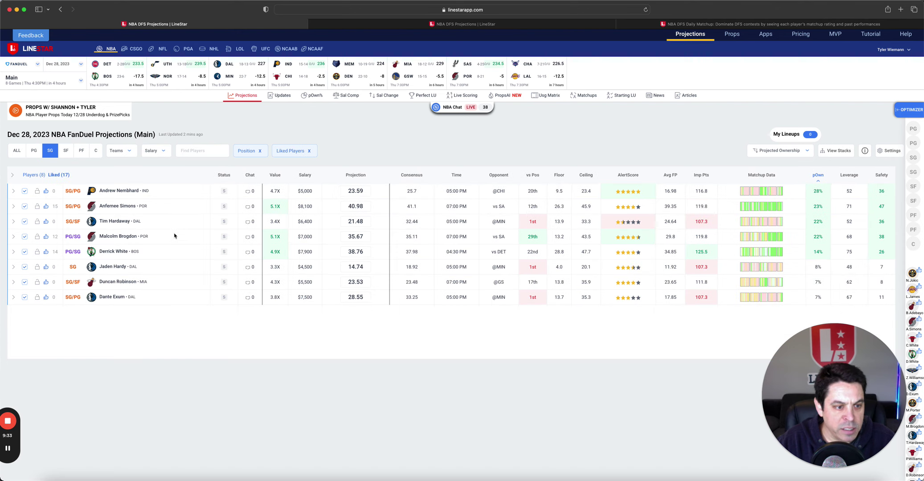
pyautogui.click(114, 283)
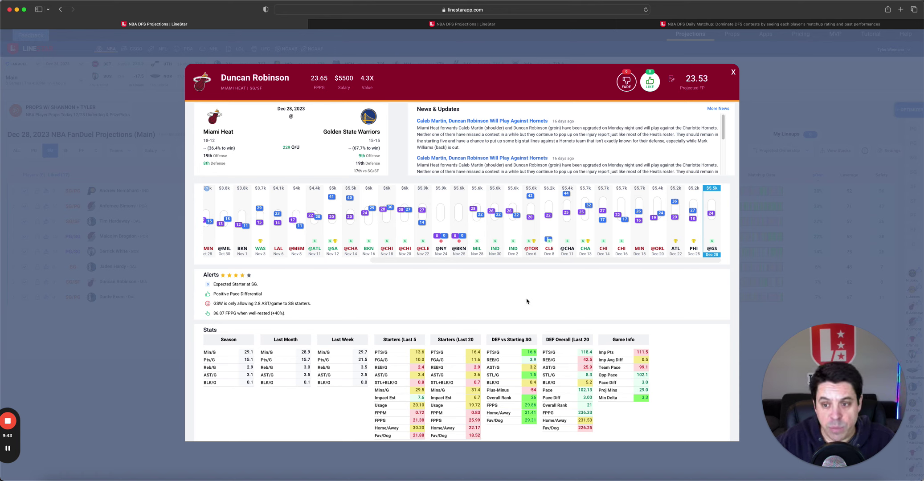
pyautogui.moveTo(689, 245)
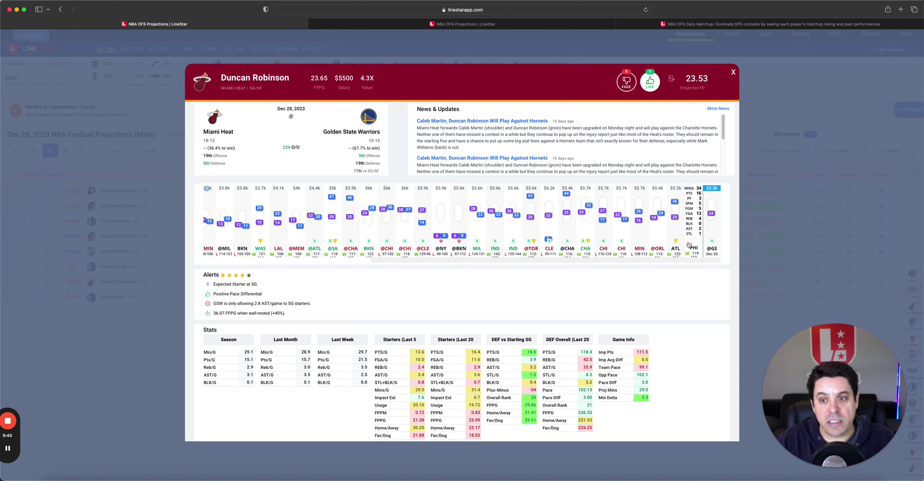
pyautogui.moveTo(586, 234)
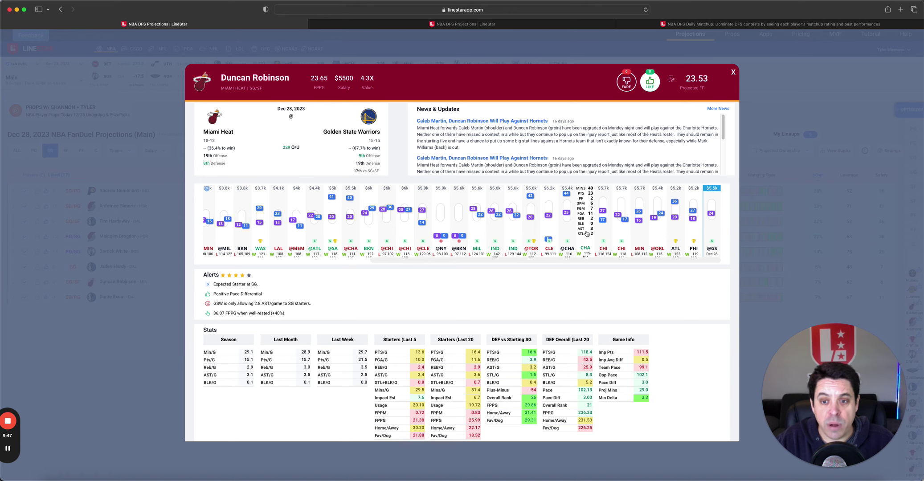
pyautogui.moveTo(529, 230)
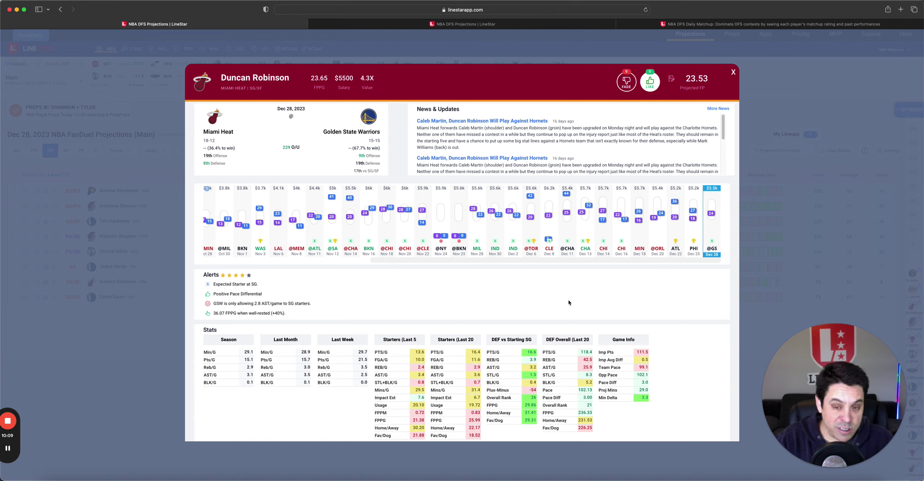
pyautogui.click(733, 72)
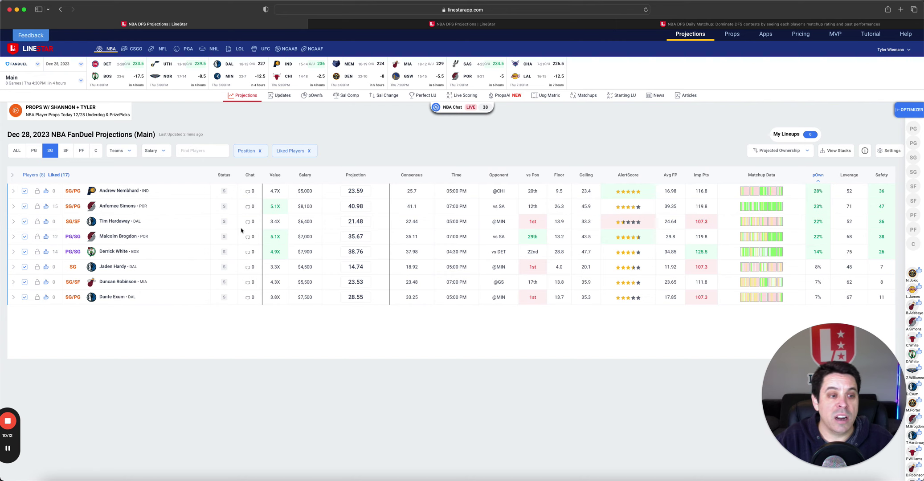
pyautogui.click(309, 151)
# - Switch to the DraftKings shooting guard projections, examine Justin Holiday's player card and recent games, and close it
pyautogui.hotkey('ctrl', 'Tab')
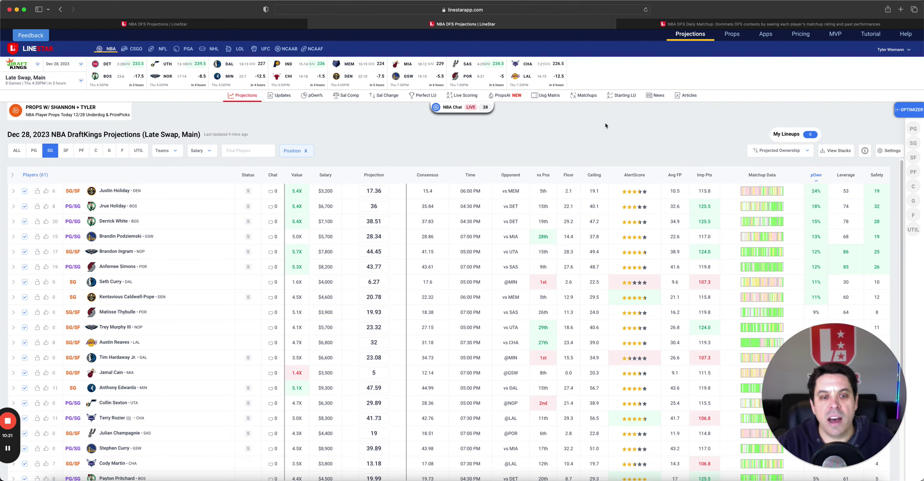
pyautogui.click(116, 191)
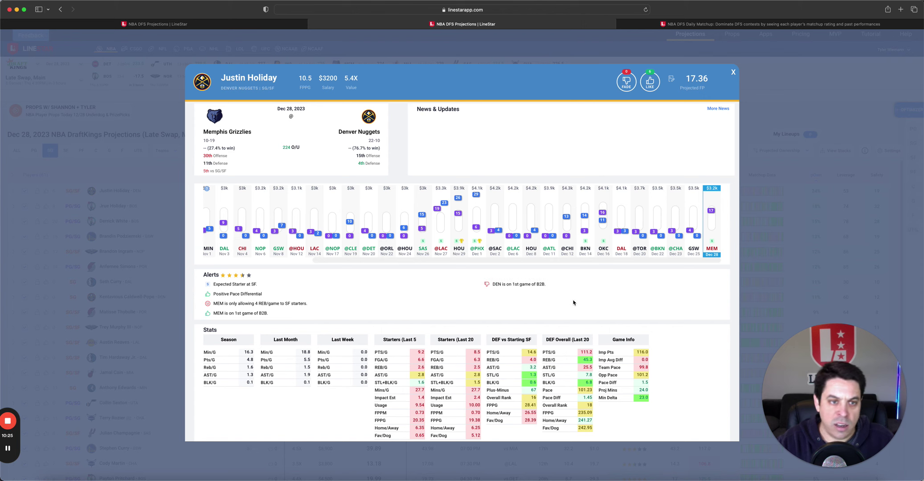
pyautogui.moveTo(605, 232)
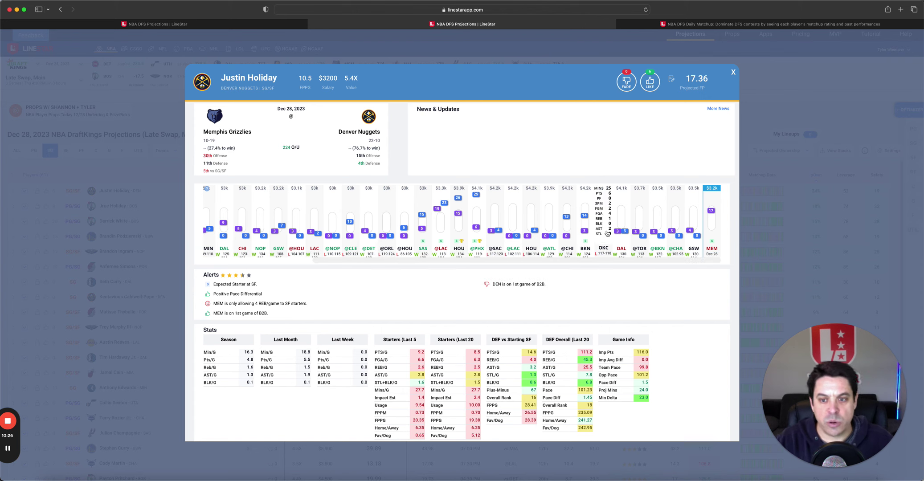
pyautogui.click(733, 73)
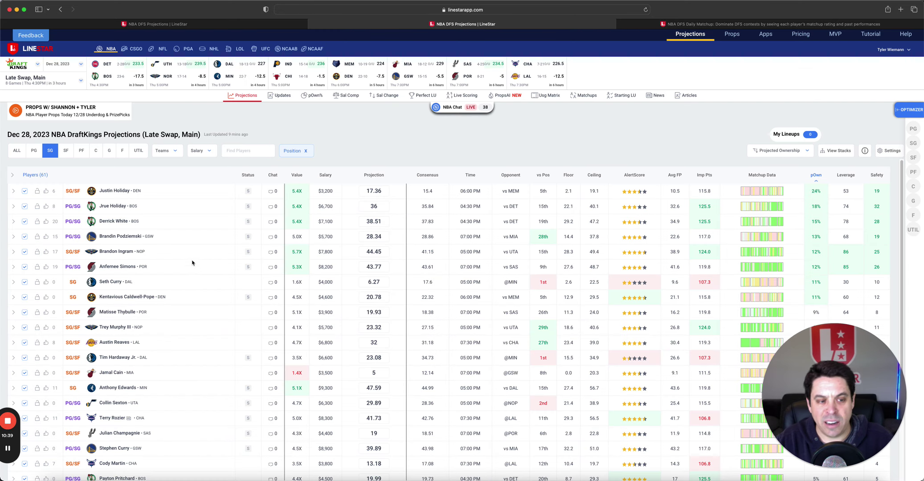
# - Check Justin Holiday's salary among the DraftKings shooting guards and filter the DraftKings projections to small forwards
pyautogui.moveTo(337, 191); pyautogui.dragTo(313, 190)
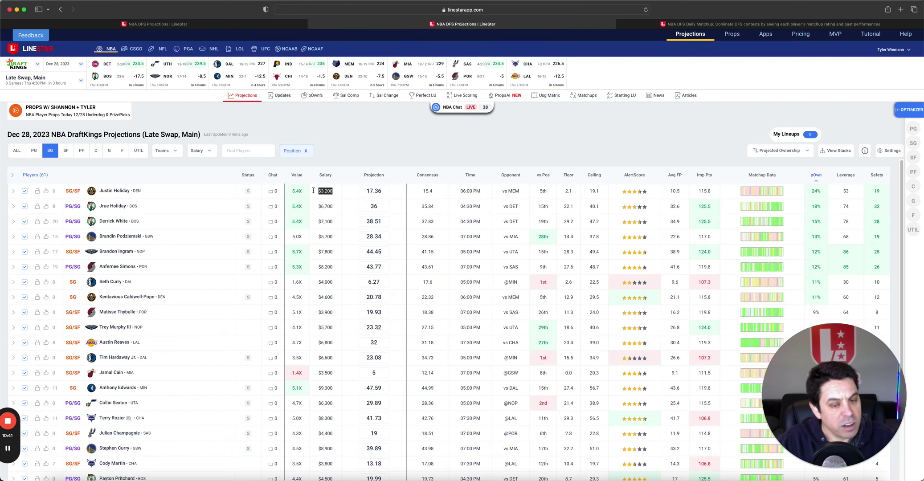
pyautogui.click(195, 240)
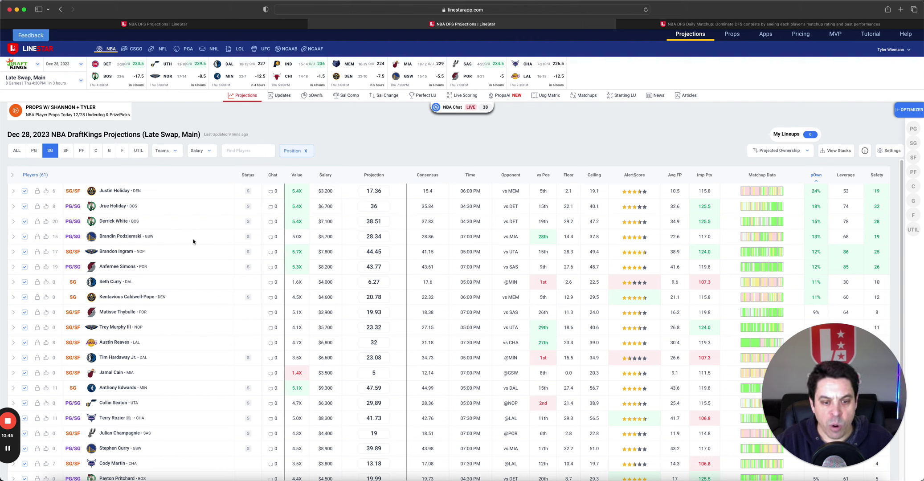
pyautogui.click(66, 150)
# - Examine Brandin Podziemski's player card from the shooting guard matchups and close it
pyautogui.click(745, 25)
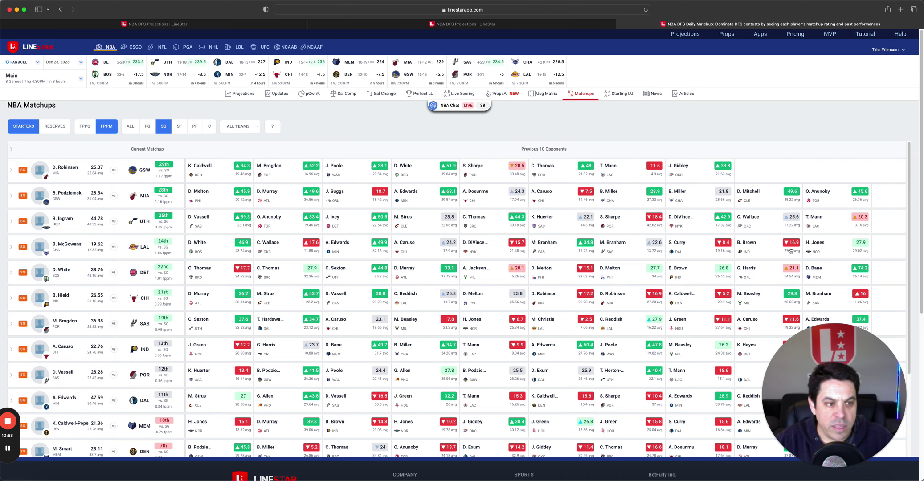
pyautogui.click(68, 194)
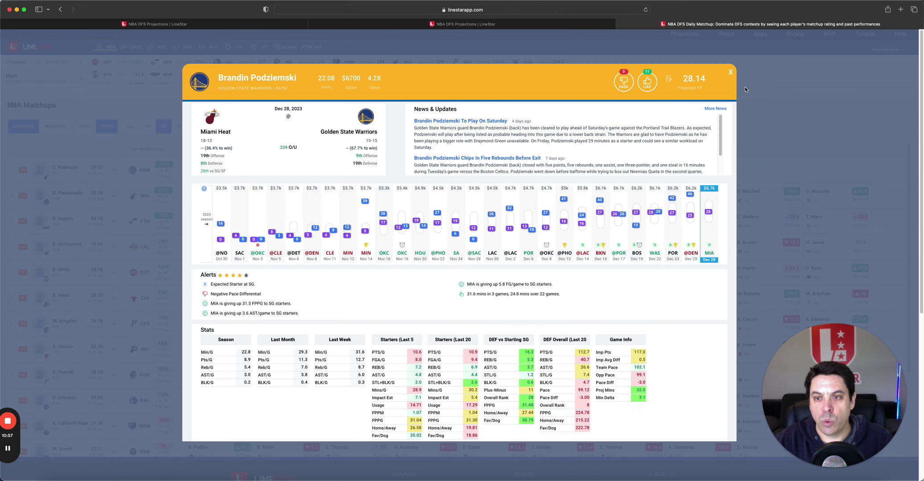
pyautogui.click(729, 72)
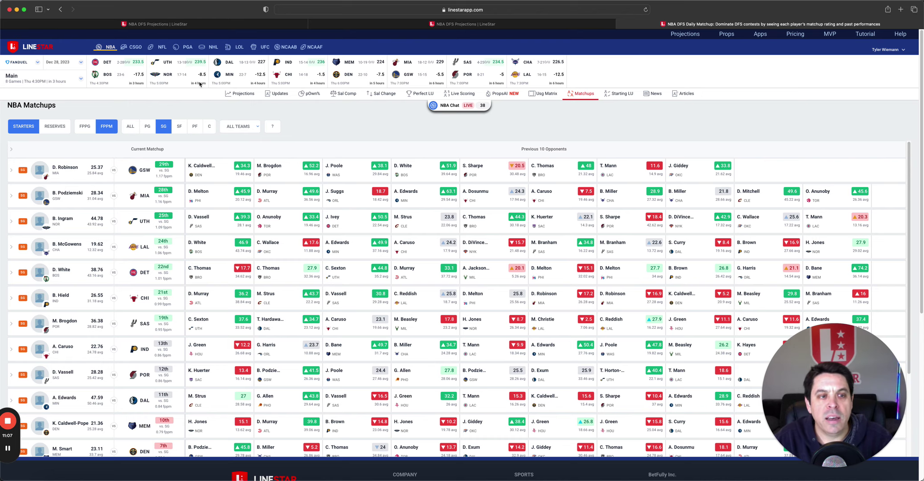
# - Filter the FanDuel projections to small forwards and compare them with the DraftKings small forward list
pyautogui.click(201, 24)
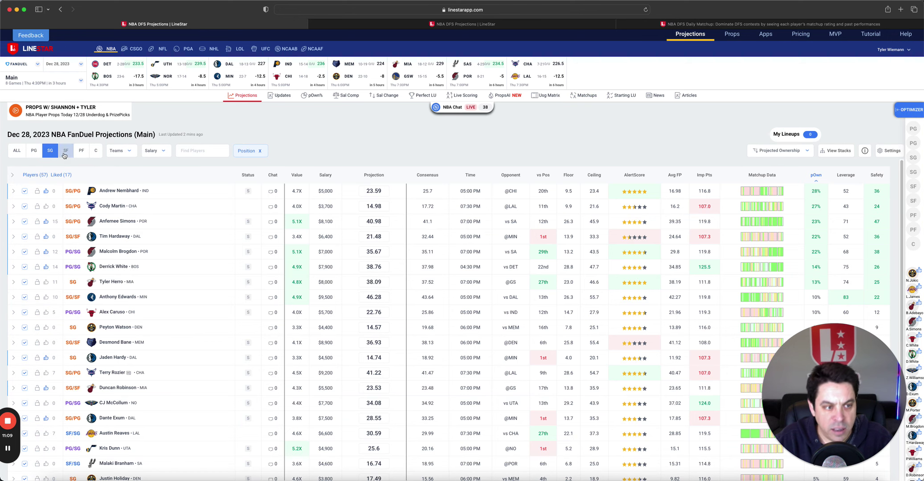
pyautogui.click(66, 150)
pyautogui.click(458, 23)
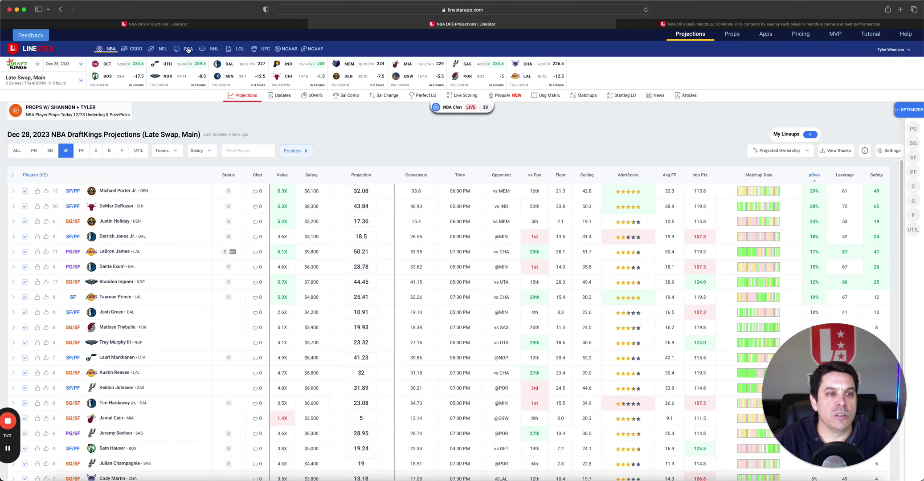
pyautogui.click(192, 24)
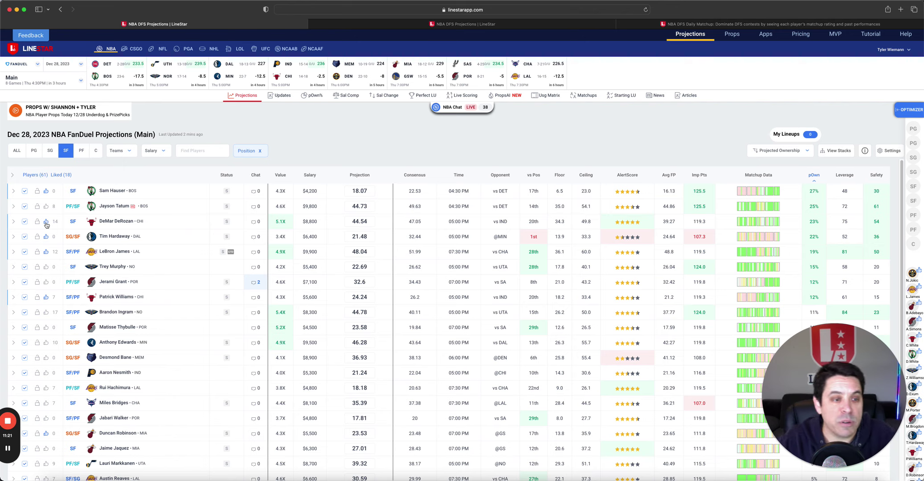
# - Examine Sam Hauser's FanDuel card, including his game-by-game box scores and alerts, and close it
pyautogui.click(112, 191)
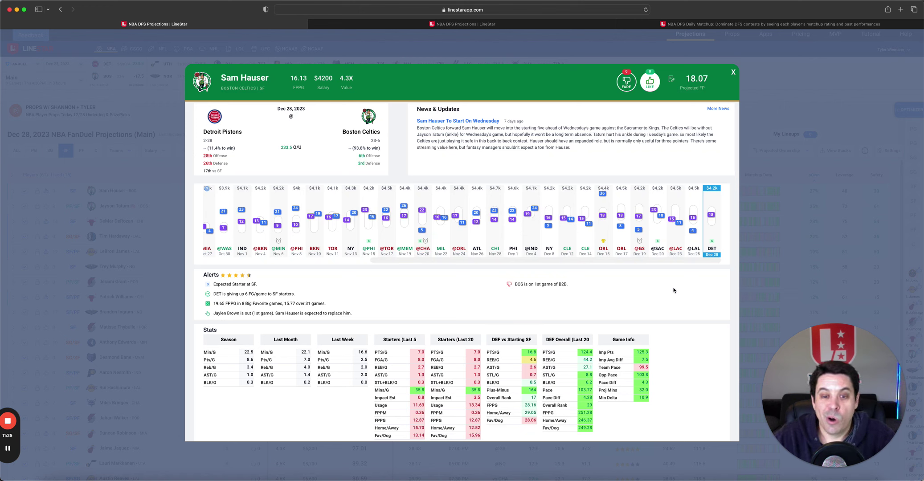
pyautogui.moveTo(659, 231)
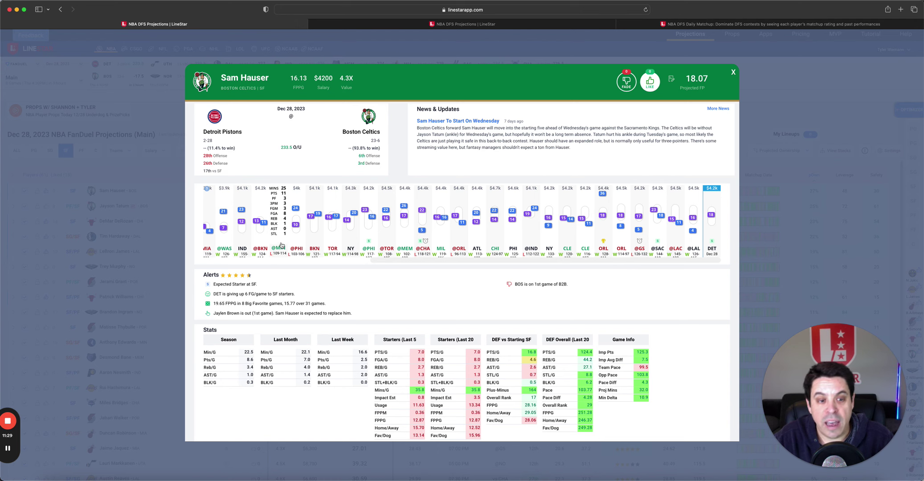
pyautogui.moveTo(391, 233)
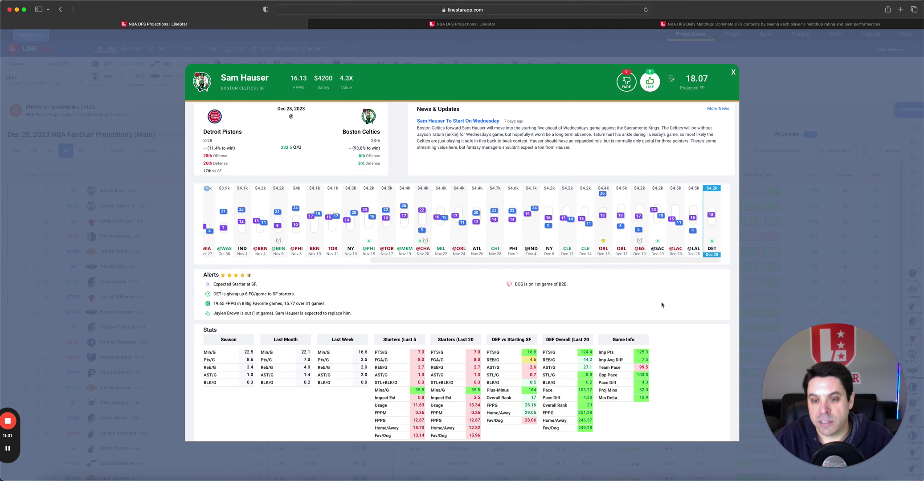
pyautogui.moveTo(597, 235)
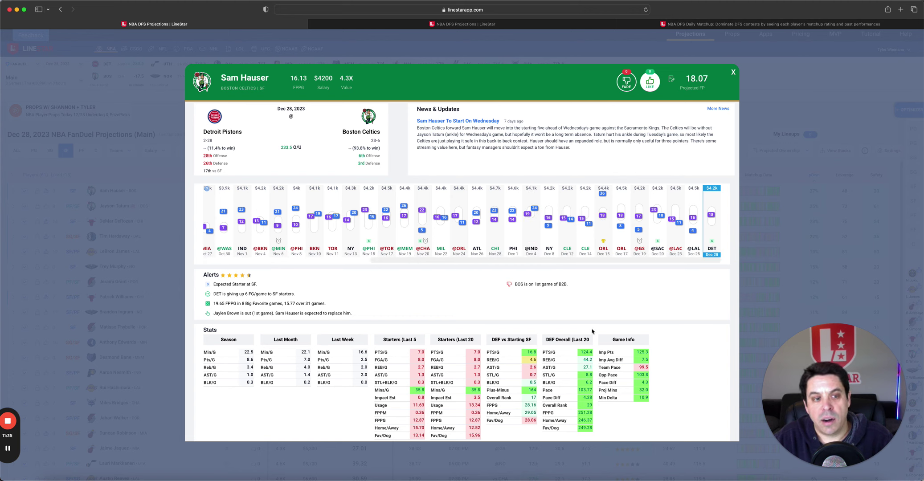
pyautogui.hscroll(3, 605, 244)
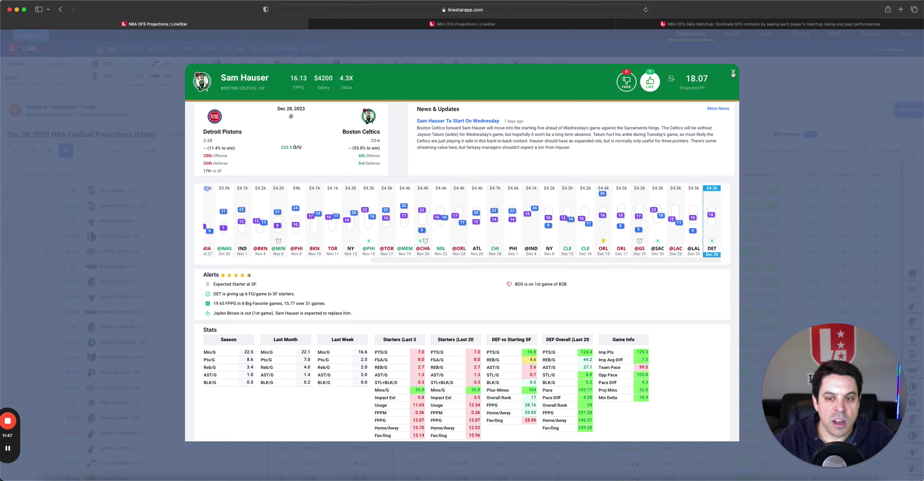
pyautogui.click(732, 73)
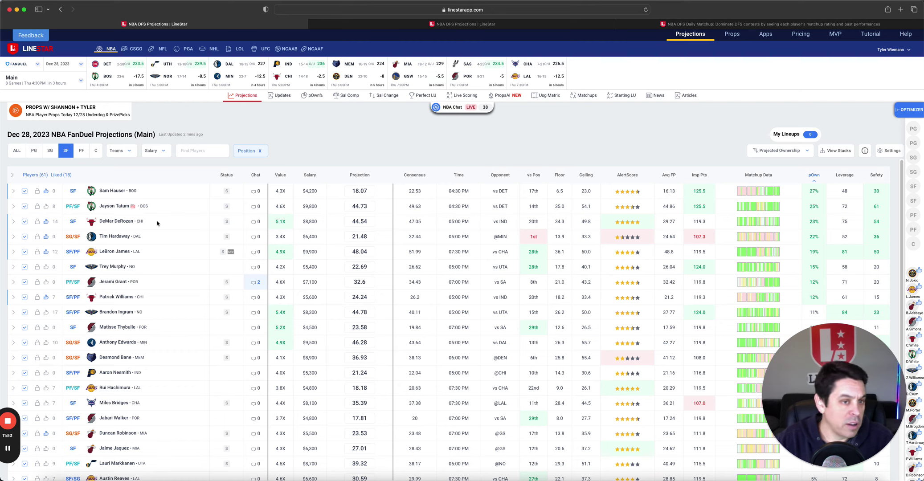
# - Examine the FanDuel player cards of DeMar DeRozan and Patrick Williams, closing each one
pyautogui.click(118, 221)
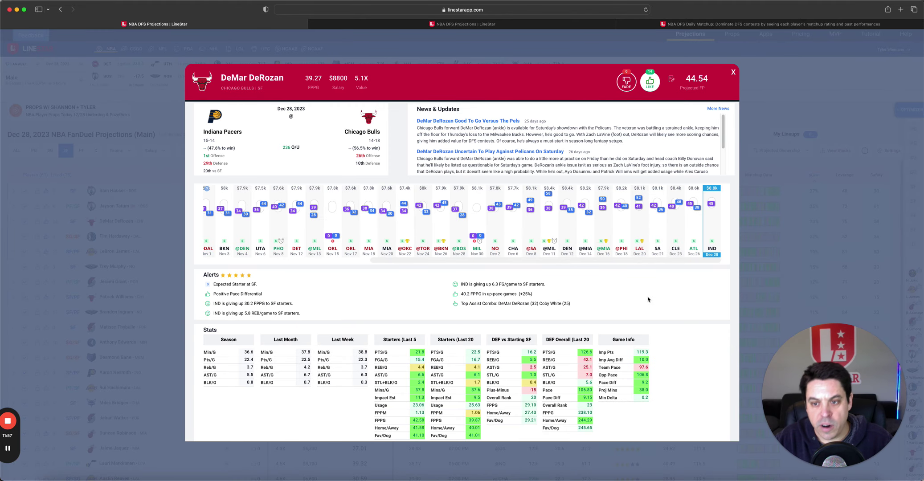
pyautogui.click(732, 72)
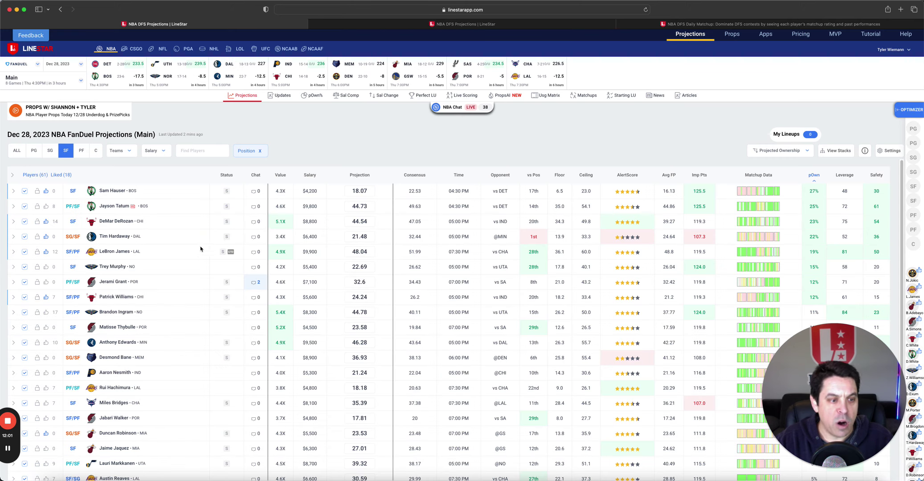
pyautogui.click(132, 297)
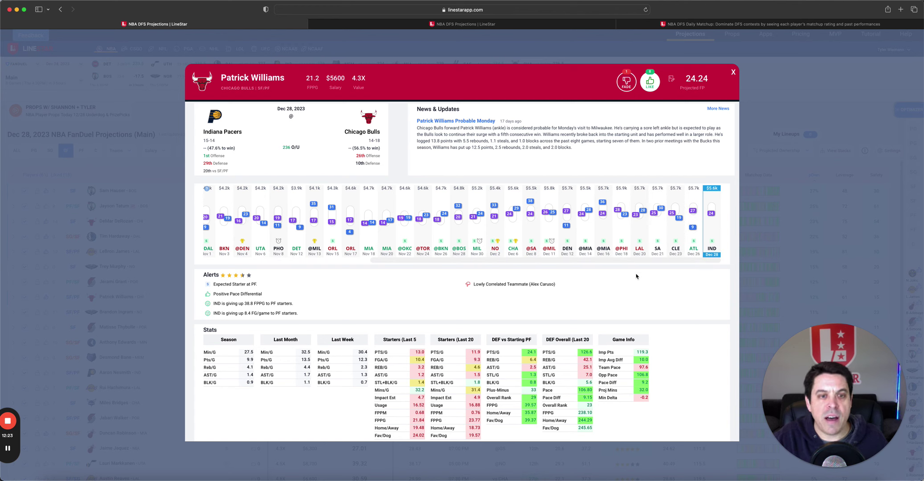
pyautogui.click(732, 73)
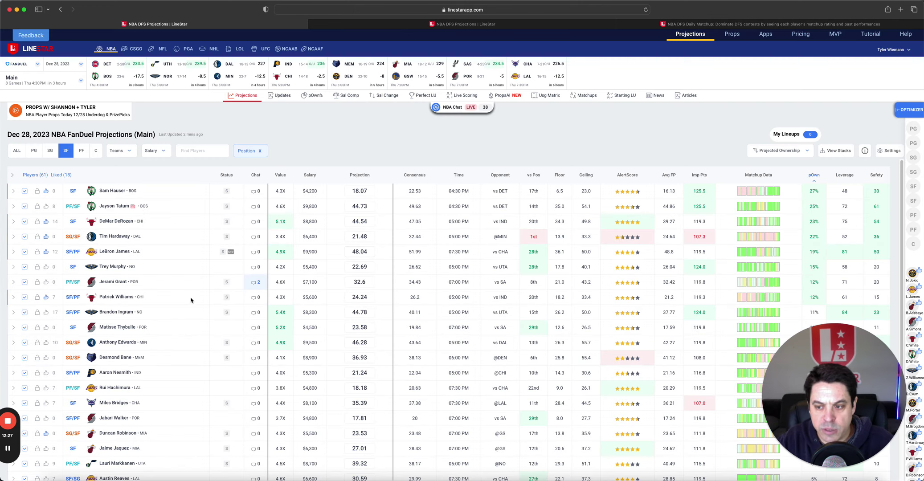
# - Find Michael Porter further down the FanDuel small forward list, examine his player card and close it
pyautogui.scroll(-5, 192, 301)
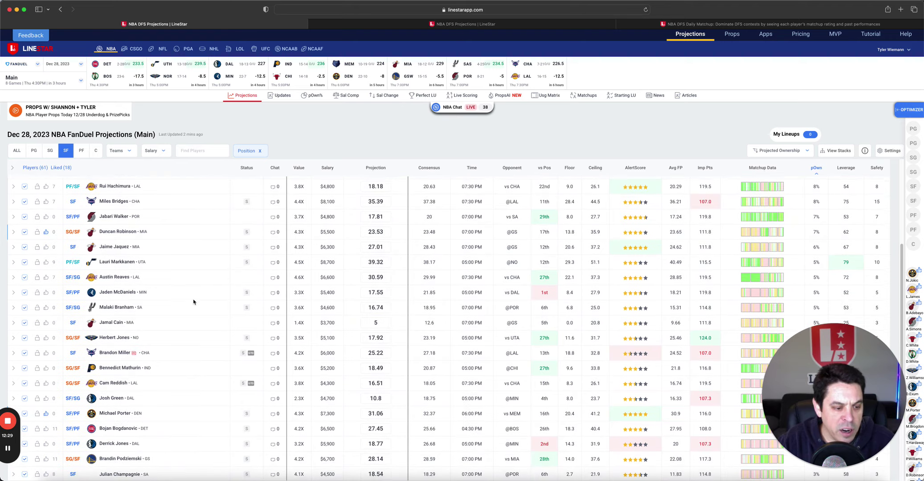
pyautogui.scroll(-2, 194, 302)
pyautogui.click(106, 348)
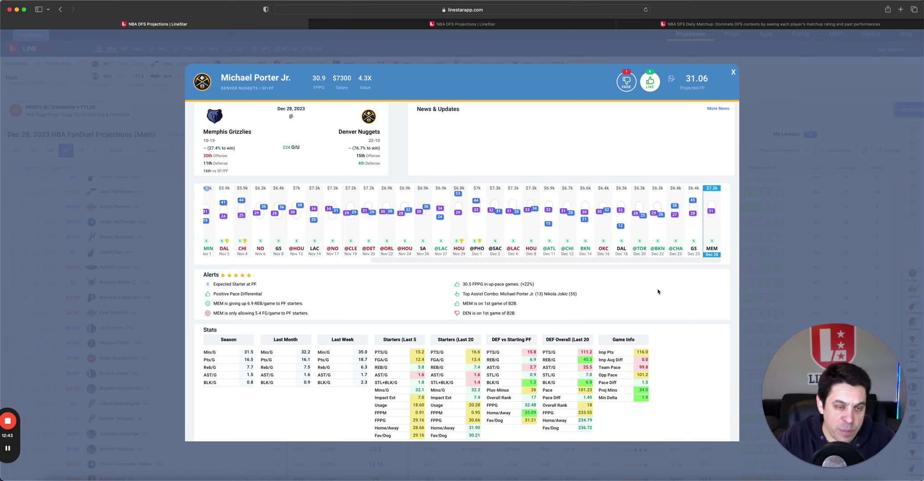
pyautogui.click(733, 72)
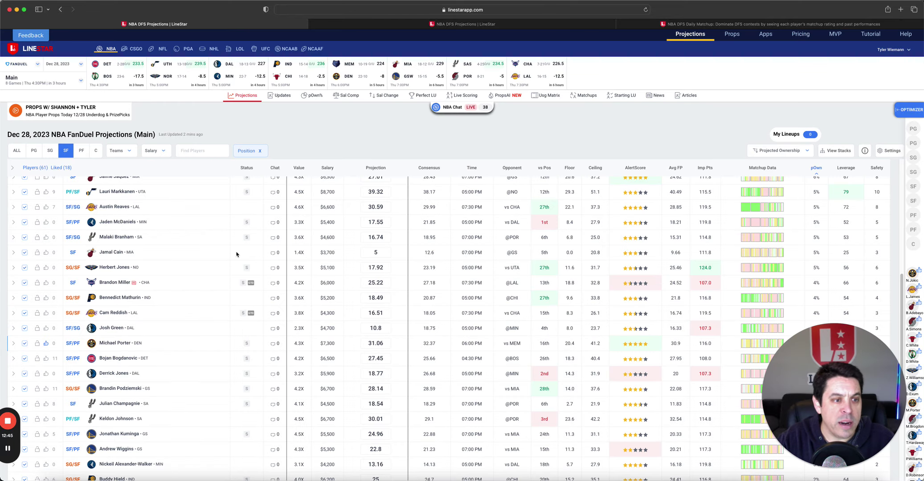
# - Filter the FanDuel projections to power forwards and review the DraftKings small forward projections
pyautogui.click(81, 150)
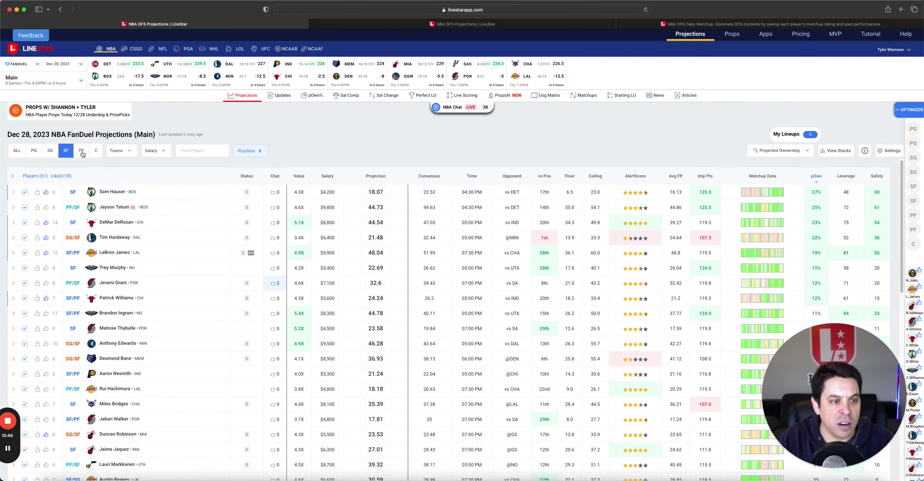
pyautogui.click(452, 25)
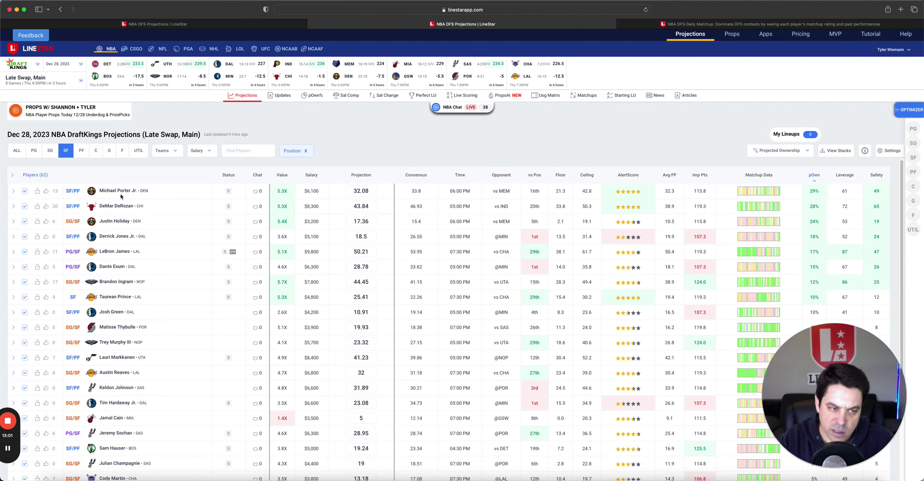
# - Filter the NBA matchups to small forwards, examine Jaime Jaquez Jr.'s card and recent box scores, and close it
pyautogui.click(651, 26)
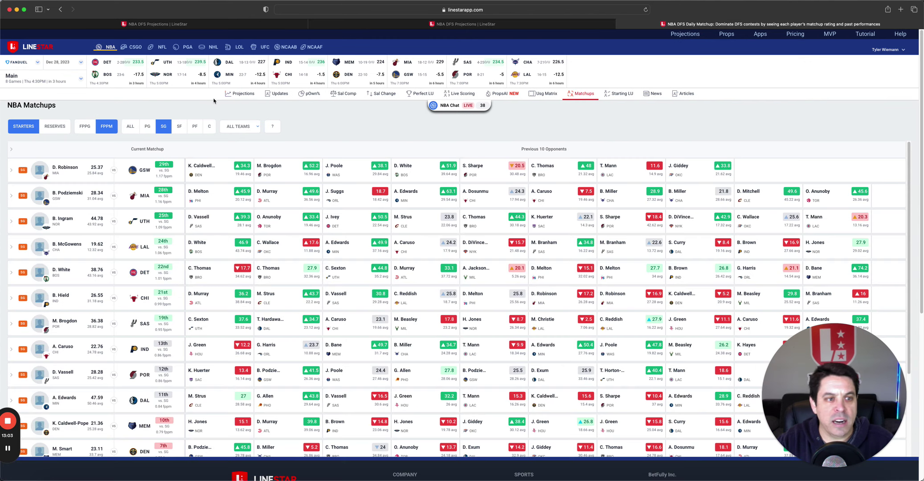
pyautogui.click(179, 128)
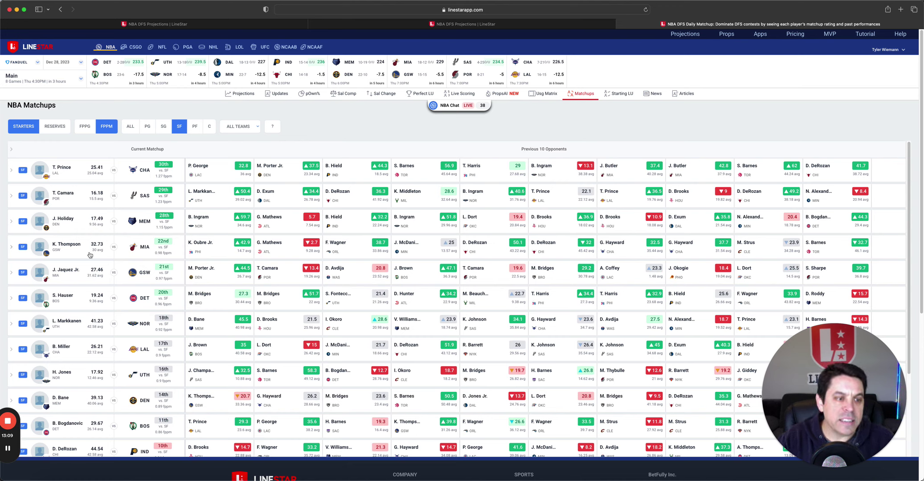
pyautogui.click(67, 269)
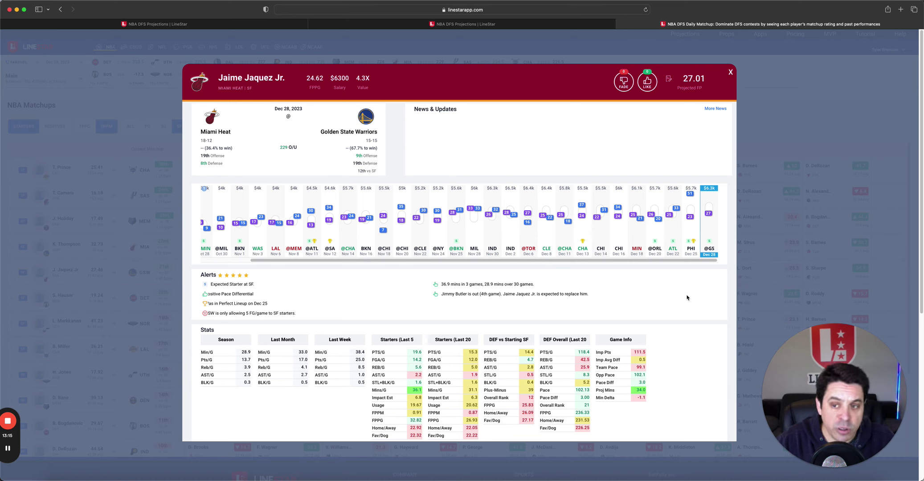
pyautogui.moveTo(691, 252)
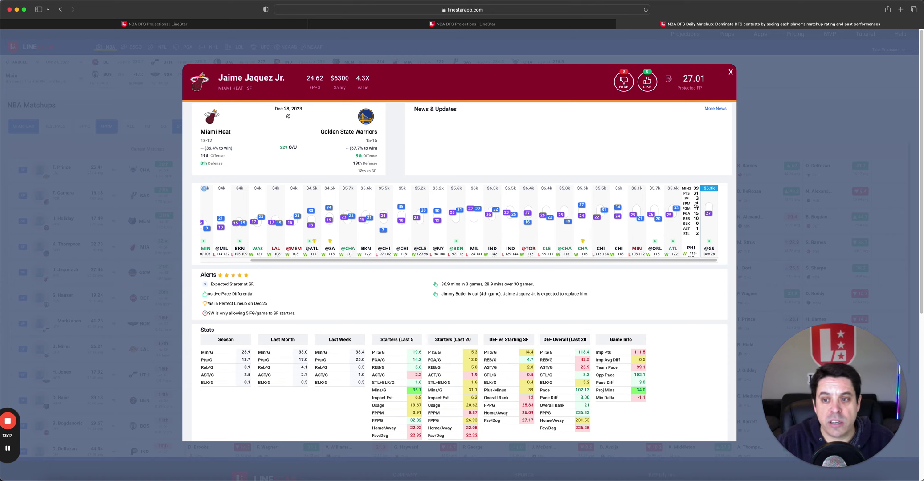
pyautogui.moveTo(677, 221)
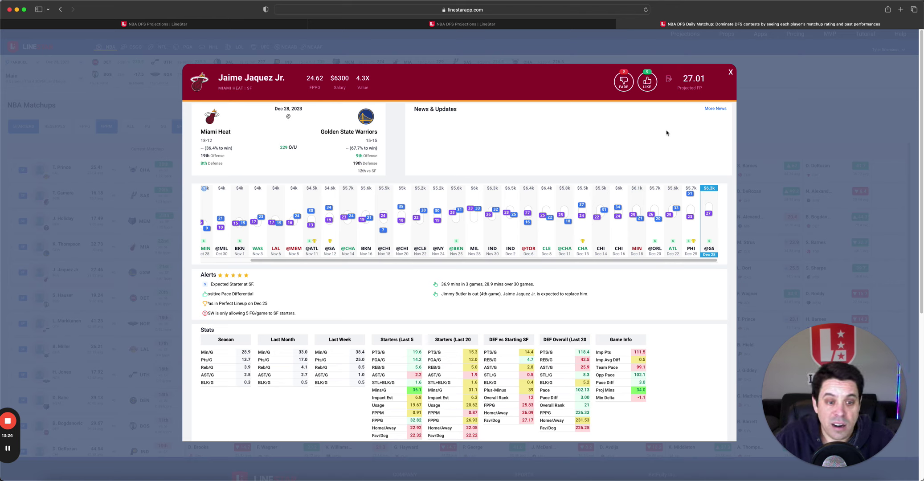
pyautogui.click(730, 72)
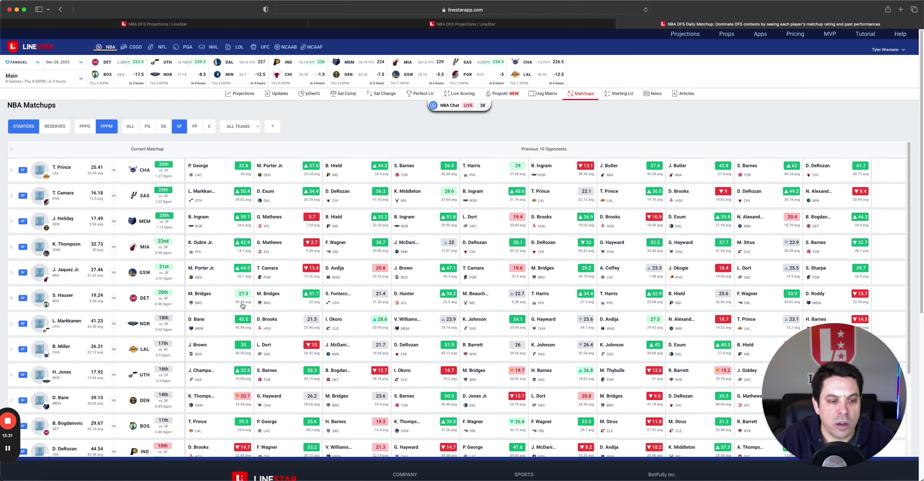
# - Filter the matchups to power forwards, and examine and close Zion Williamson's card in the FanDuel power forward projections
pyautogui.click(193, 126)
pyautogui.press('super+1')
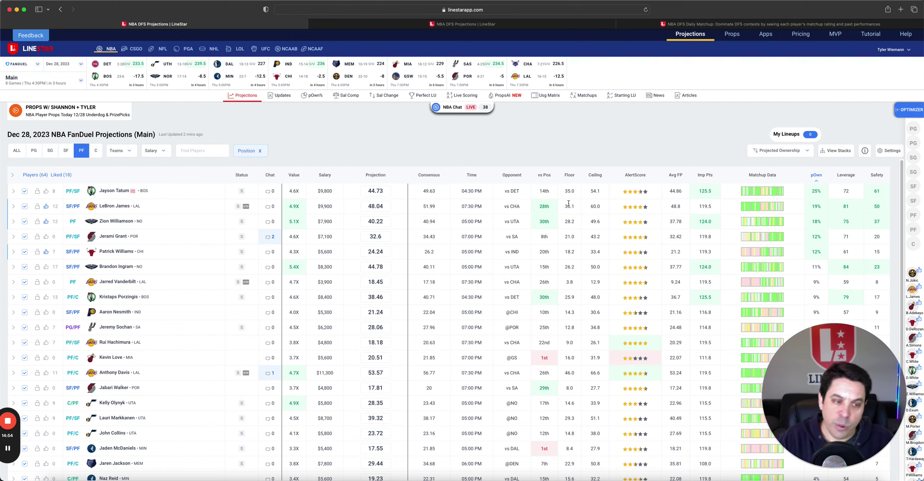
pyautogui.click(117, 222)
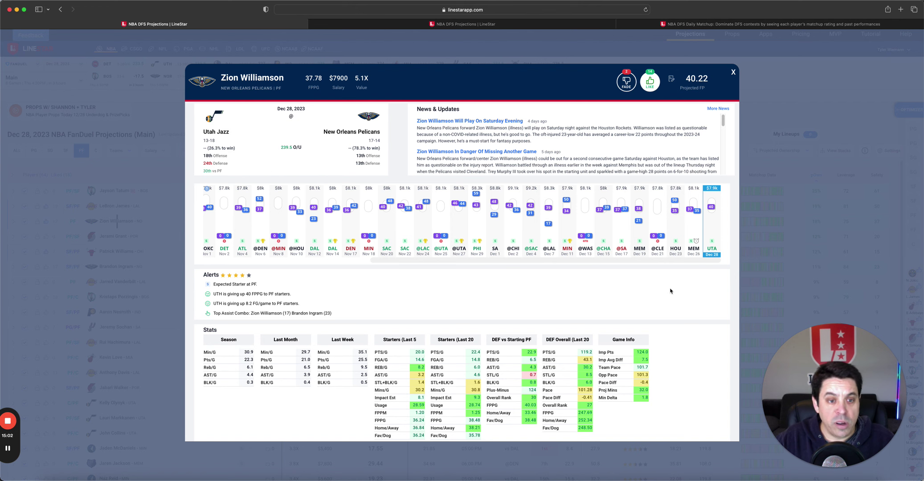
pyautogui.click(733, 72)
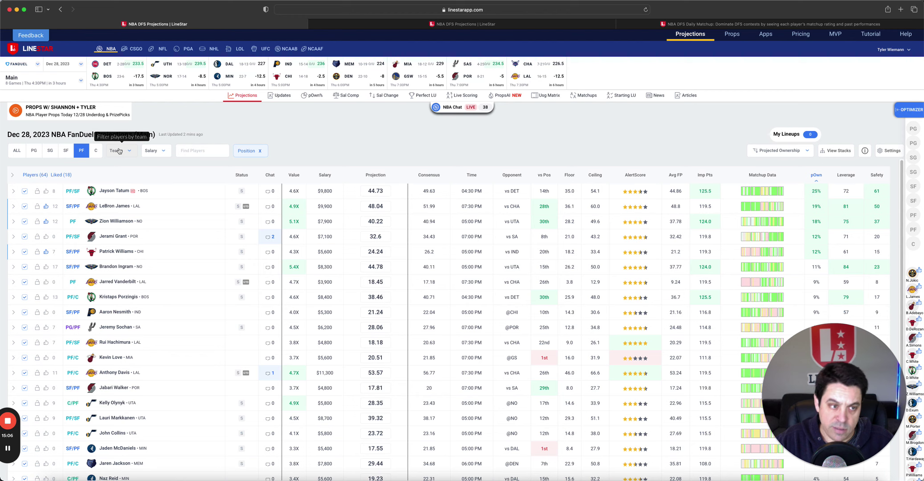
# - Review only the liked FanDuel power forwards, clear that filter, and filter the DraftKings projections to power forwards
pyautogui.click(60, 175)
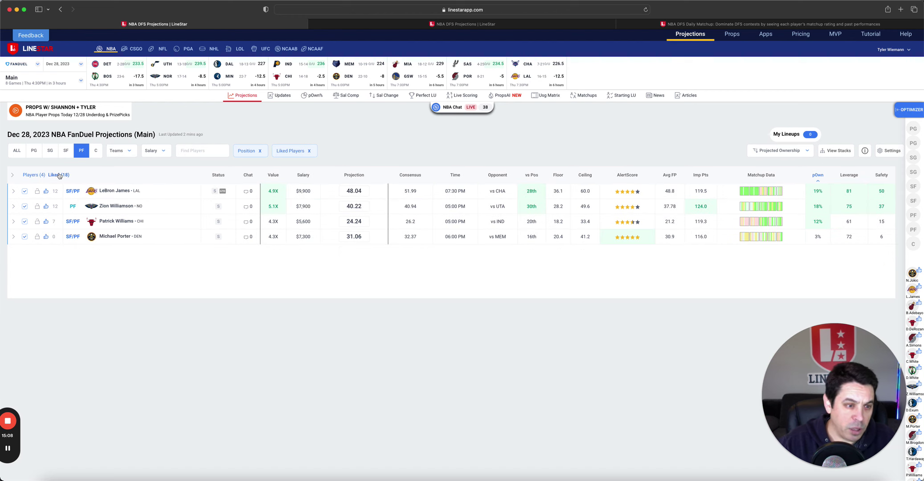
pyautogui.click(519, 24)
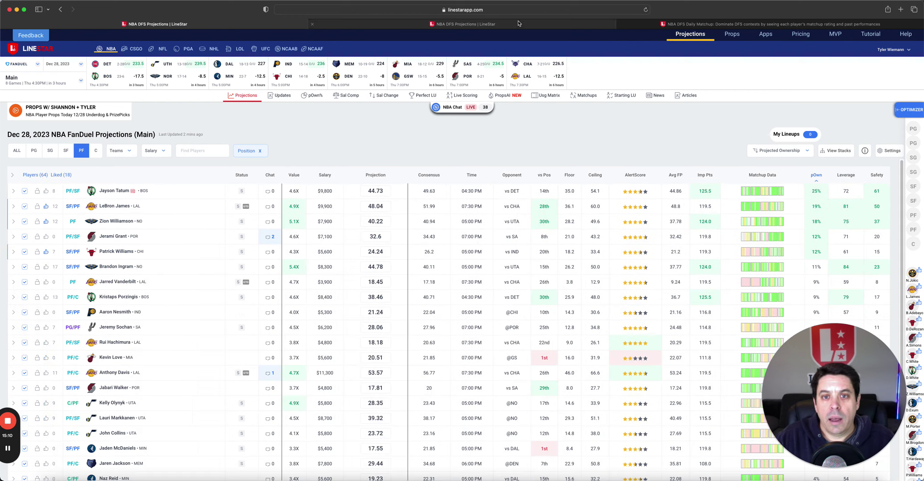
pyautogui.click(81, 150)
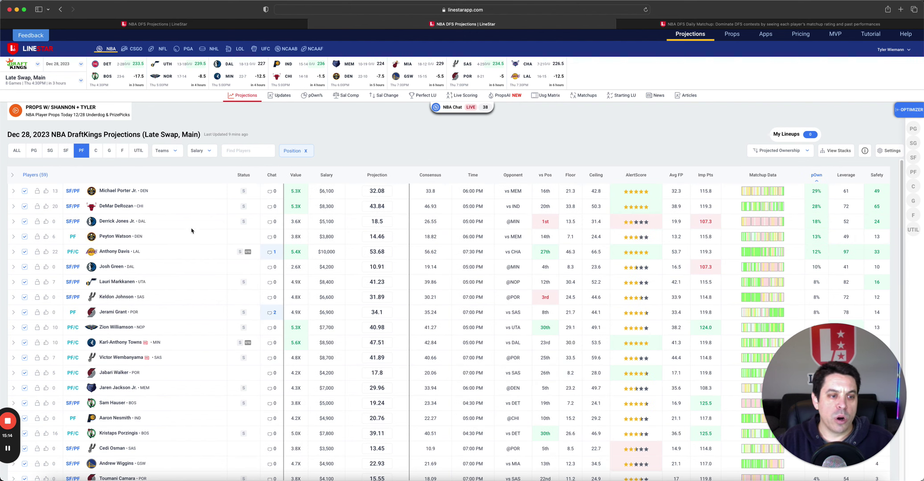
# - Examine Peyton Watson's card and his recent game box scores from the DraftKings power forward projections, and close it
pyautogui.click(124, 237)
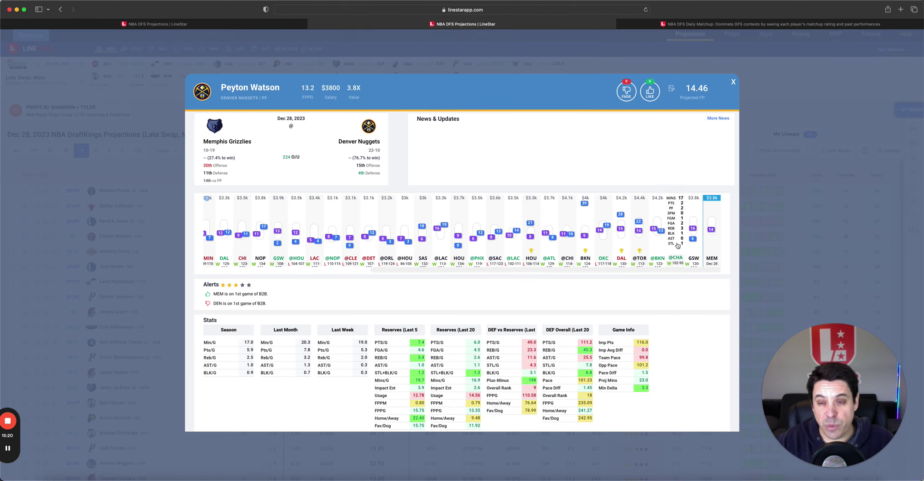
pyautogui.moveTo(662, 245)
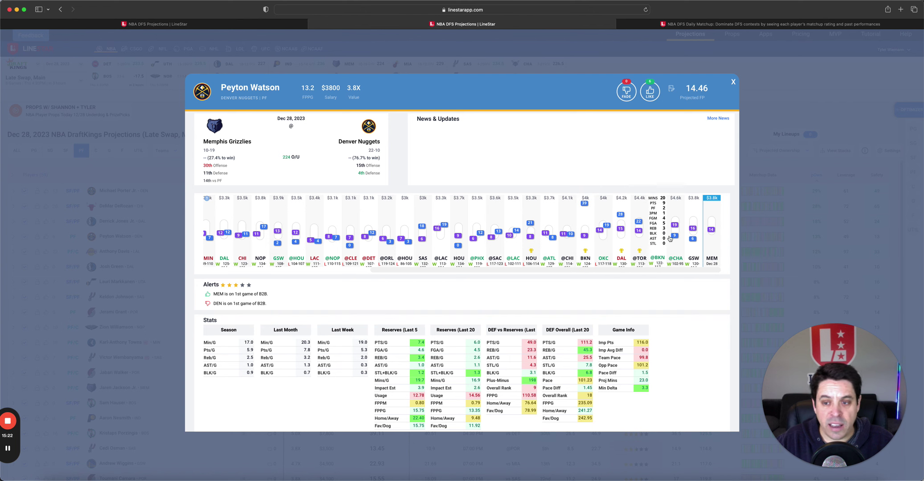
pyautogui.moveTo(694, 213)
pyautogui.click(733, 82)
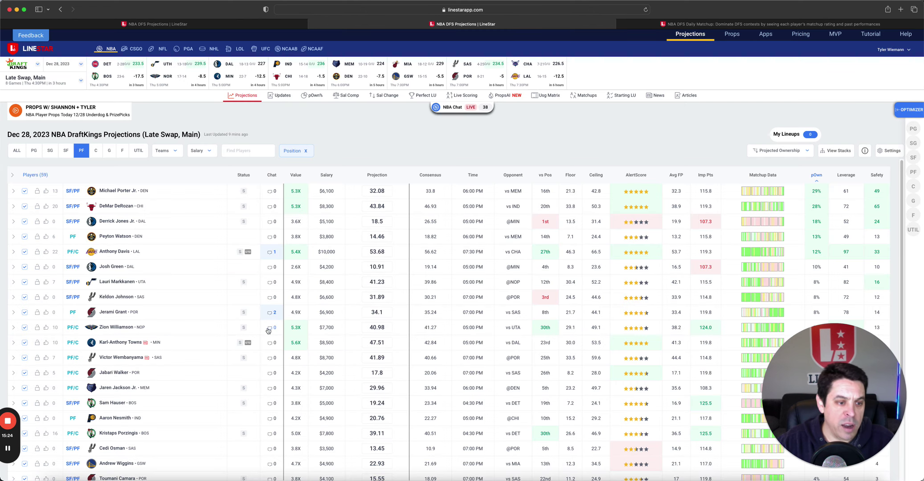
# - Examine and close the cards of Jerami Grant and John Collins in the power forward matchups
pyautogui.hotkey('ctrl', 'Tab')
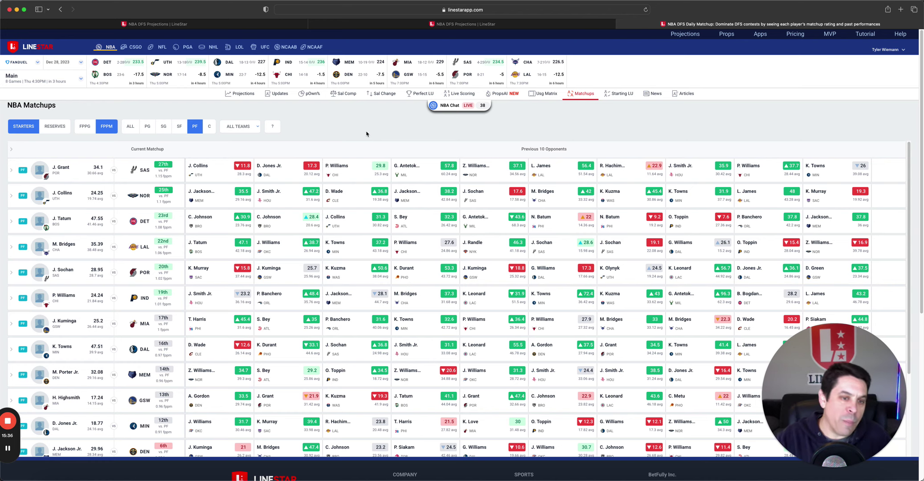
pyautogui.click(66, 167)
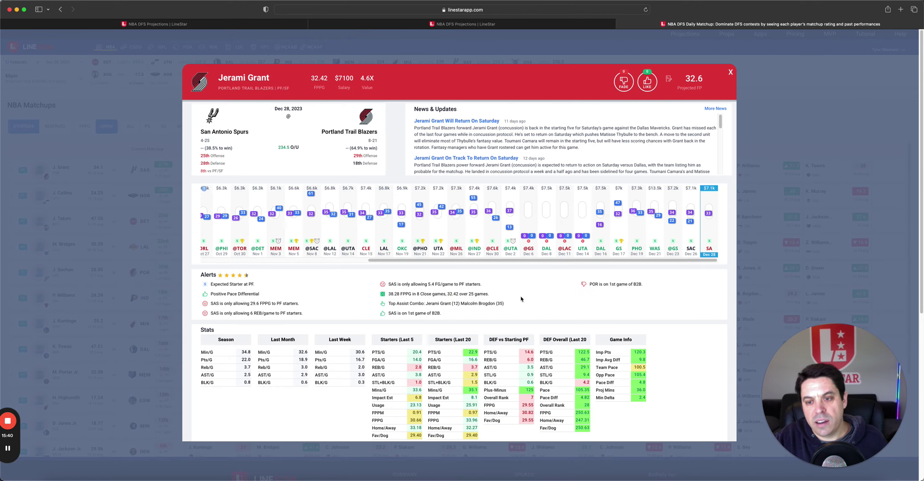
pyautogui.click(730, 71)
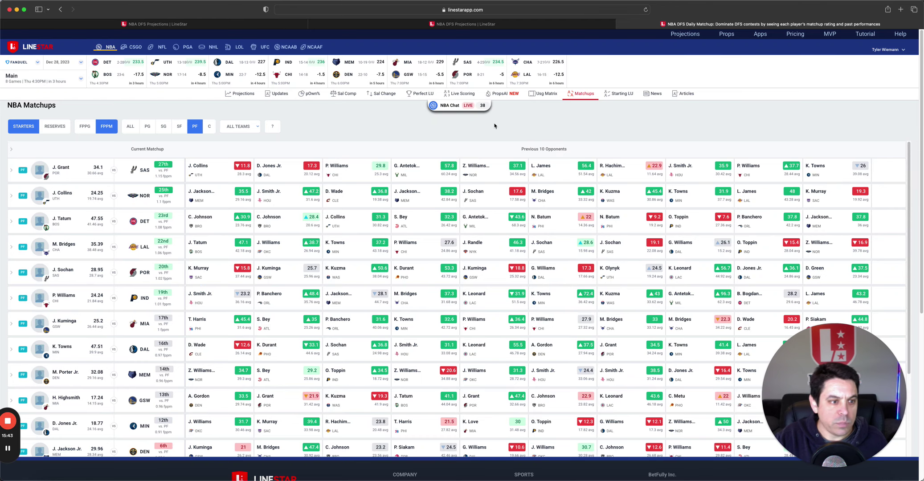
pyautogui.click(62, 194)
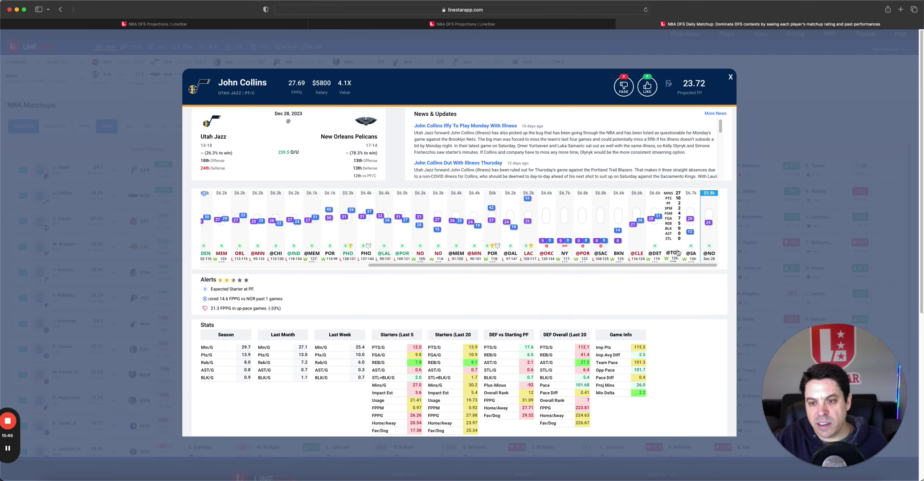
pyautogui.click(731, 77)
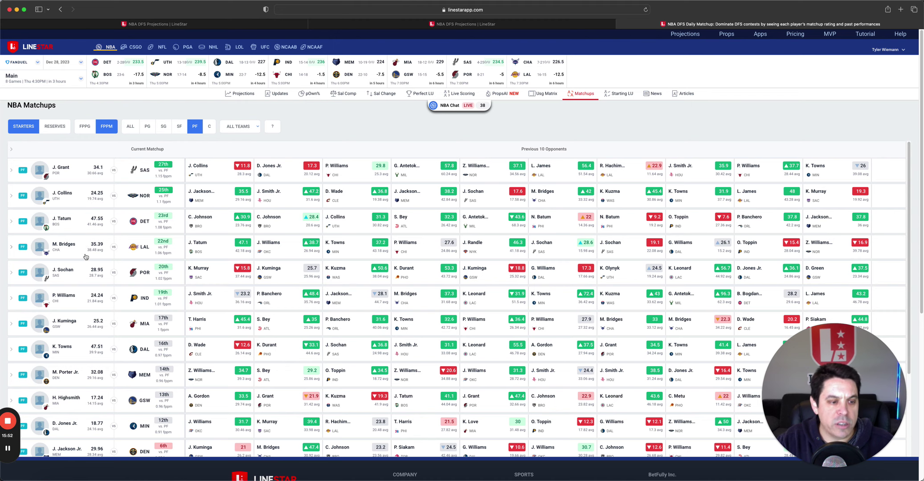
# - Filter the NBA matchups and the FanDuel projections to centers, and examine and close Jalen Smith's card in the projections
pyautogui.click(204, 25)
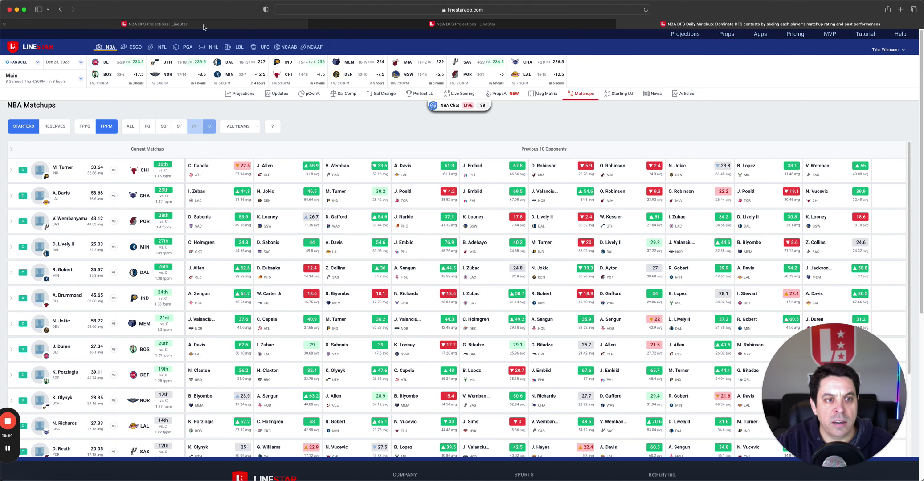
pyautogui.click(96, 151)
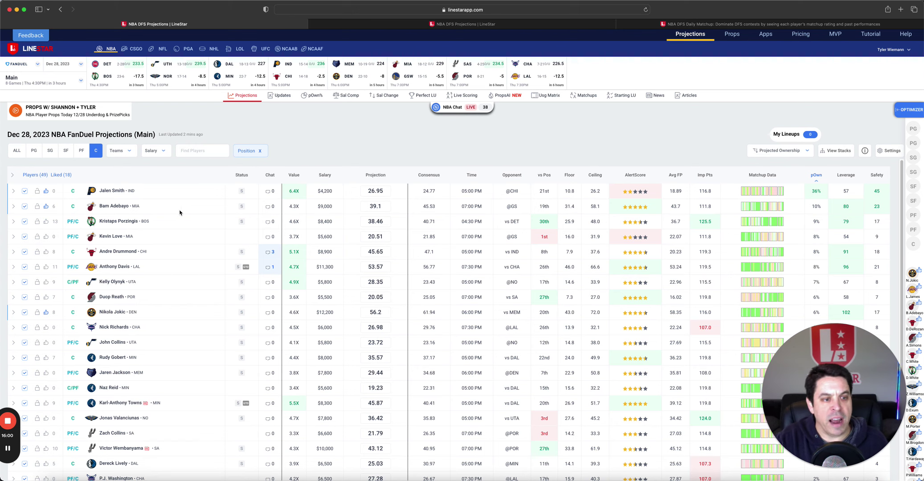
pyautogui.click(112, 191)
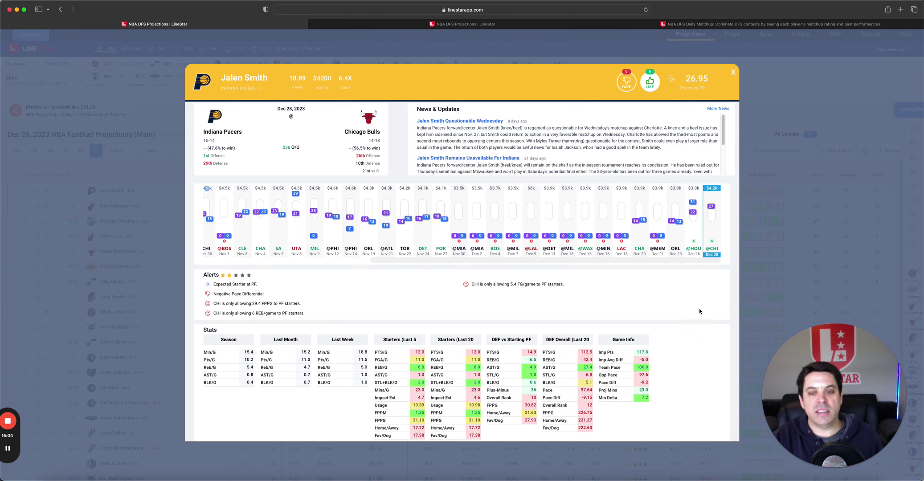
pyautogui.click(421, 413)
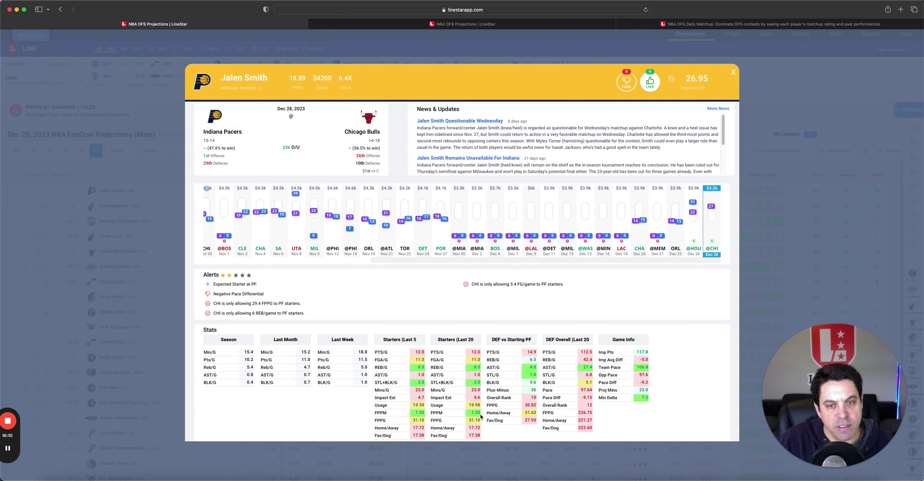
pyautogui.moveTo(695, 233)
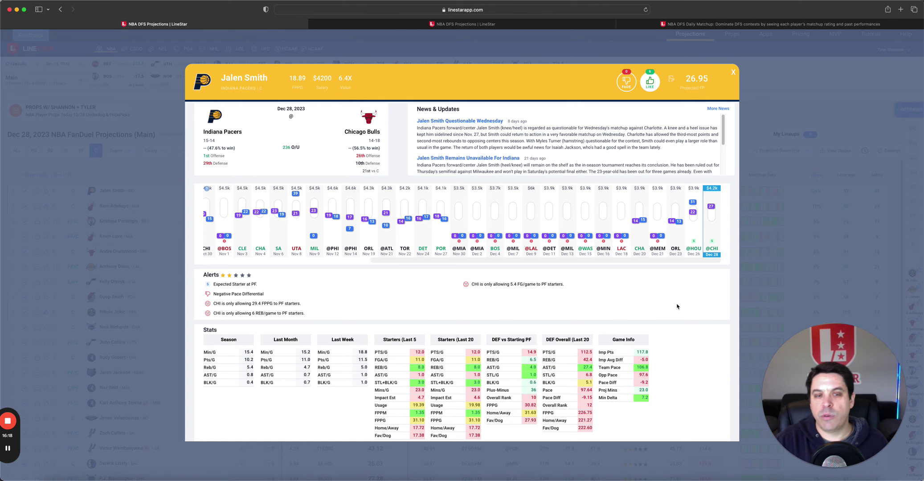
pyautogui.click(732, 73)
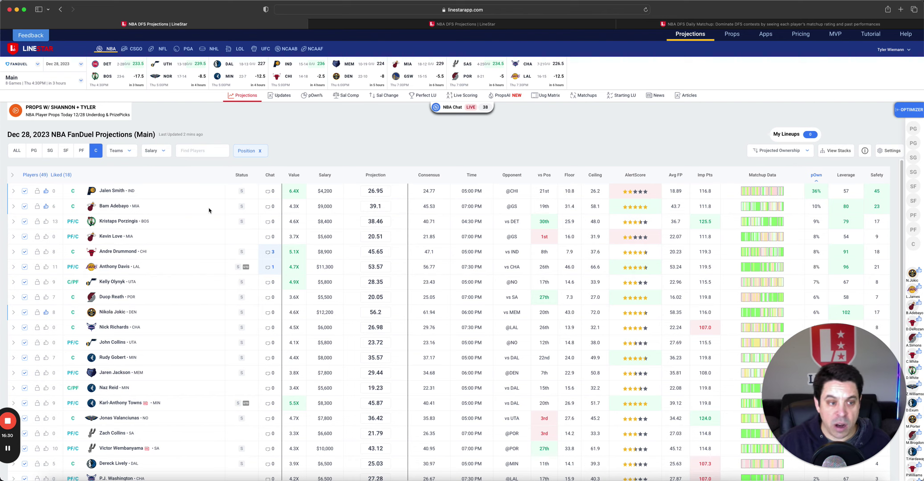
# - Examine and close the cards of Bam Adebayo and Kristaps Porzingis in the FanDuel center projections
pyautogui.click(126, 206)
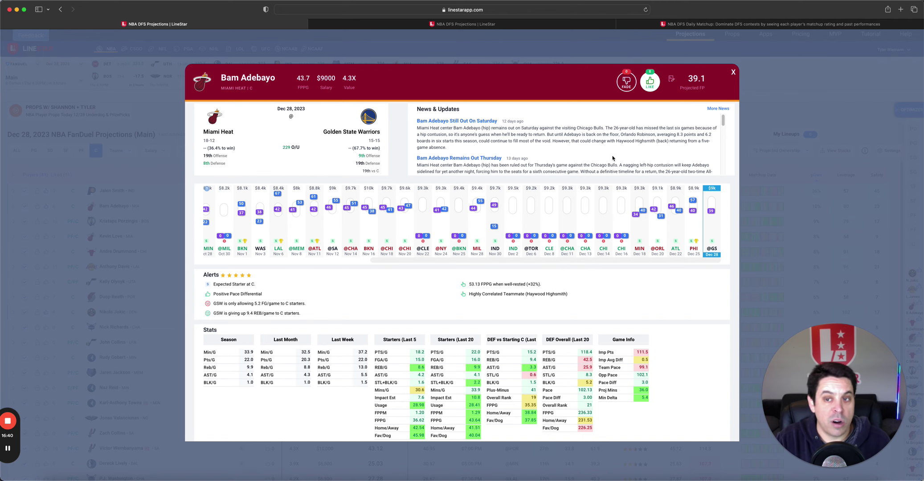
pyautogui.click(733, 72)
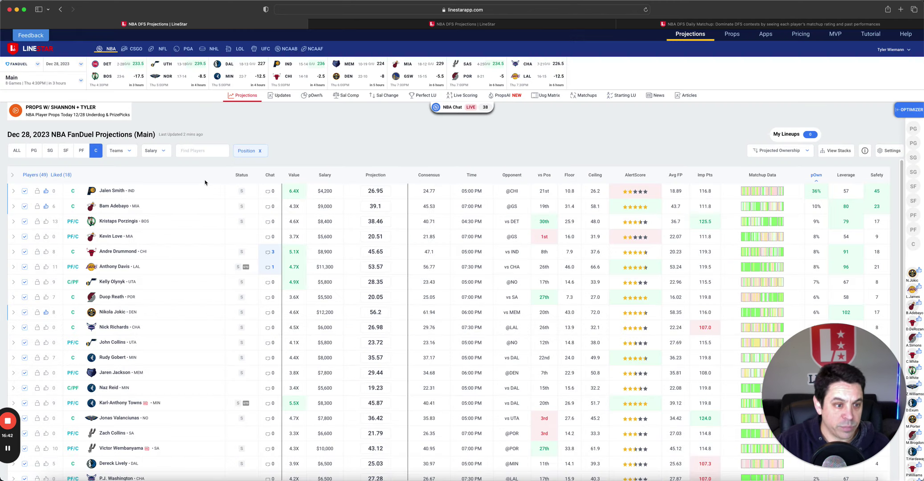
pyautogui.click(119, 223)
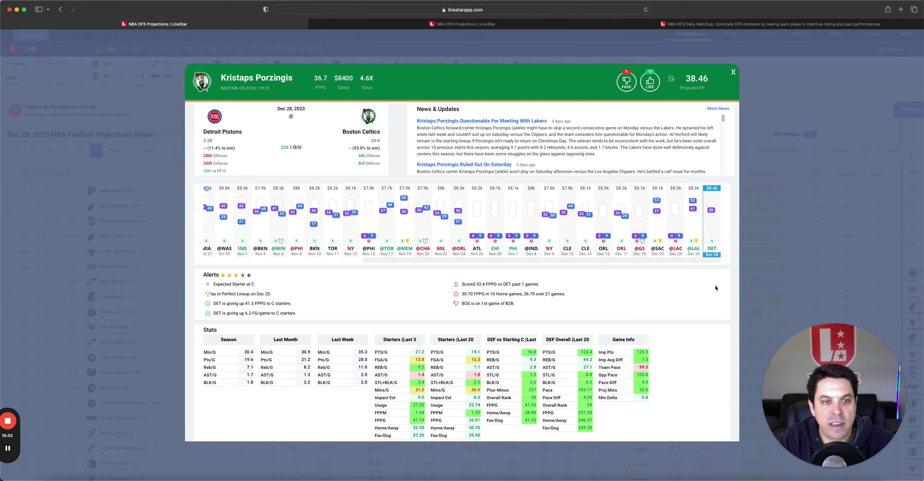
pyautogui.moveTo(701, 243)
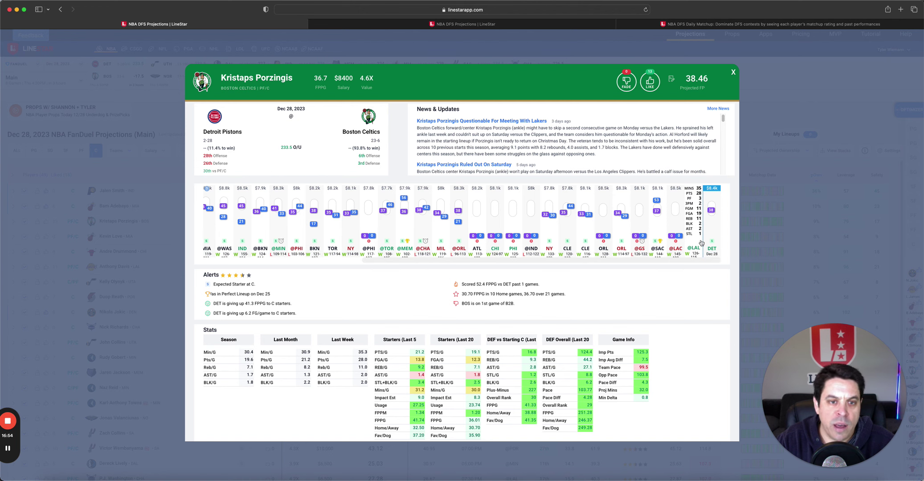
pyautogui.click(733, 73)
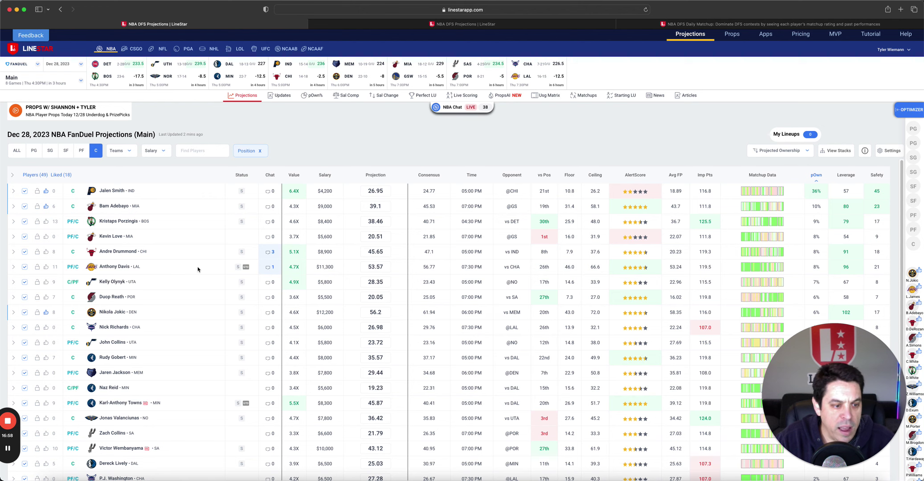
# - Examine Andre Drummond's FanDuel card, including his latest game, average and salary, and close it
pyautogui.click(114, 251)
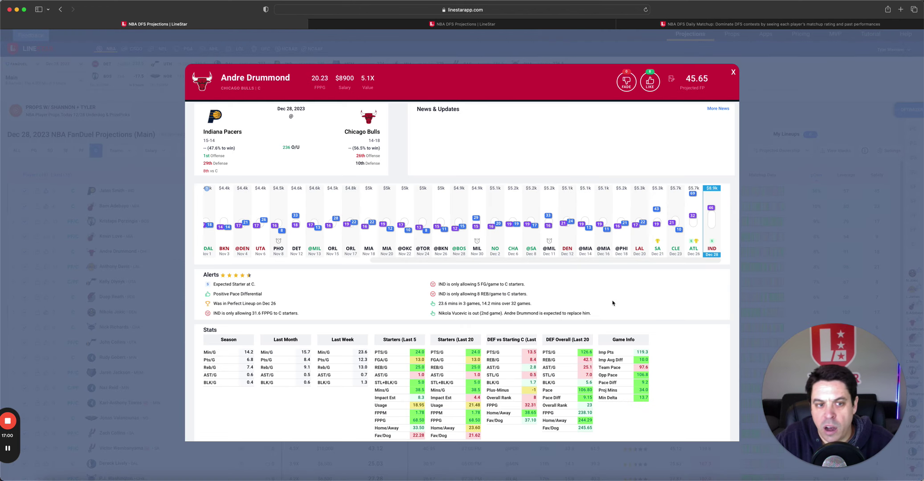
pyautogui.moveTo(698, 192)
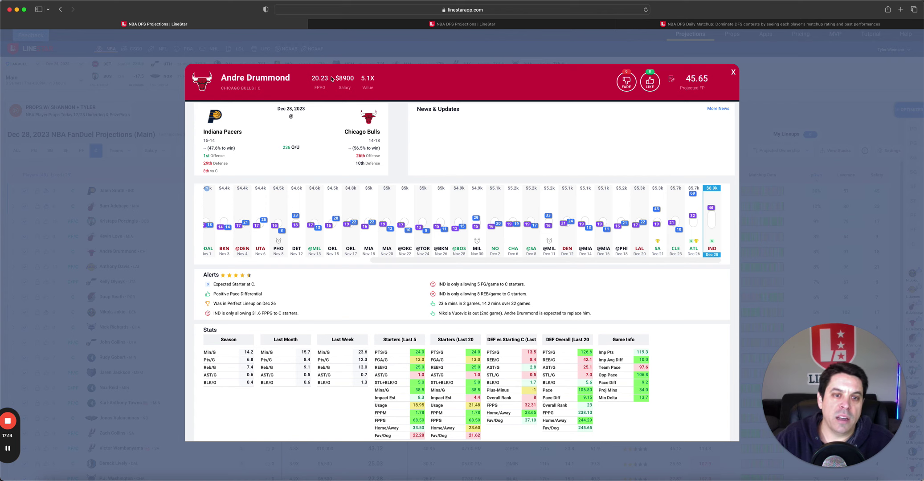
pyautogui.moveTo(332, 78); pyautogui.dragTo(317, 87)
pyautogui.click(478, 85)
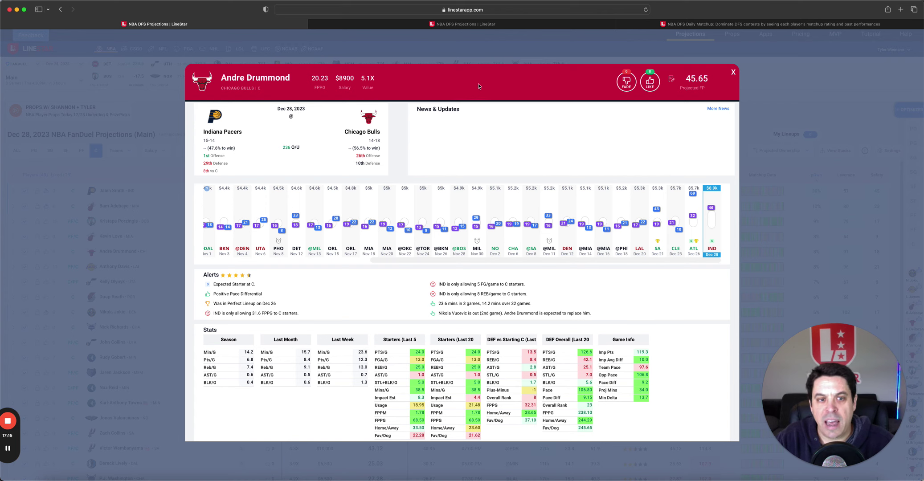
pyautogui.click(733, 72)
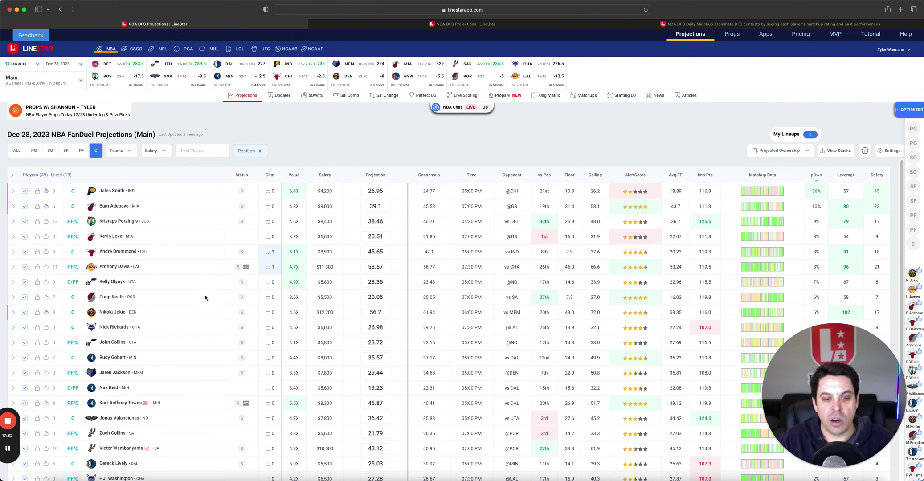
# - Examine and close Nikola Jokic's card, and look over the remaining FanDuel center projections
pyautogui.click(109, 313)
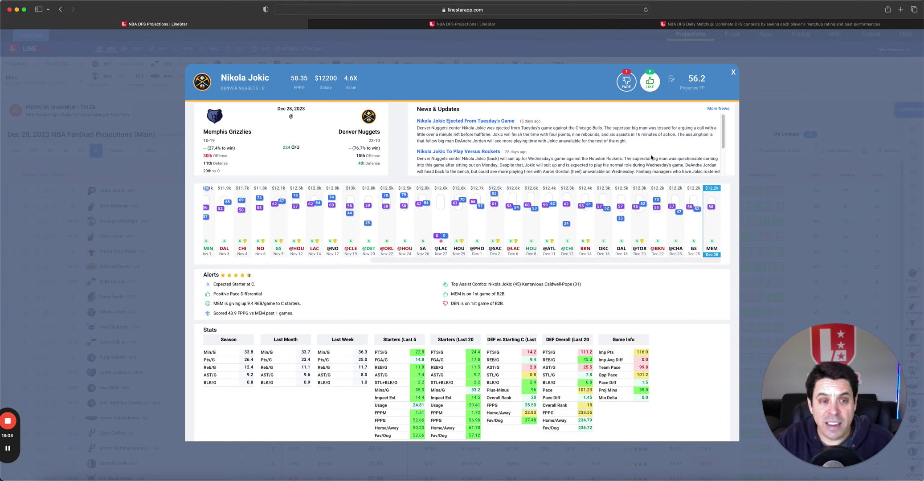
pyautogui.click(733, 72)
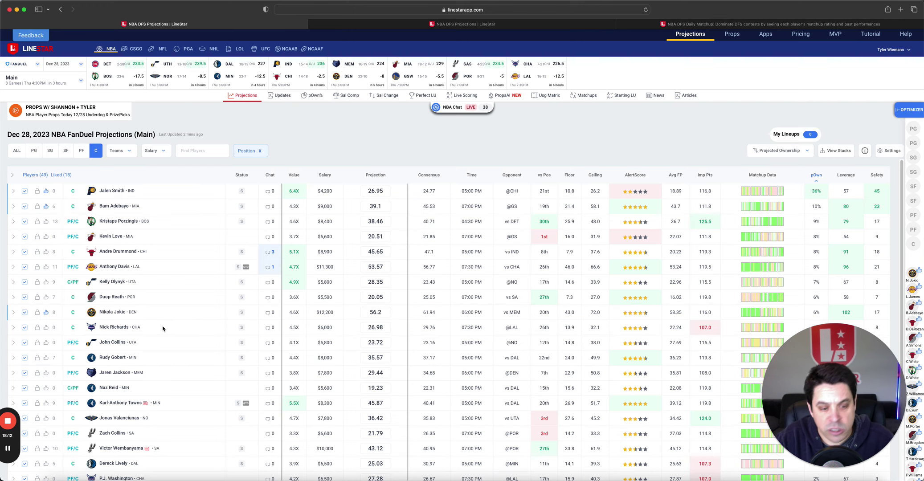
pyautogui.scroll(-2, 147, 290)
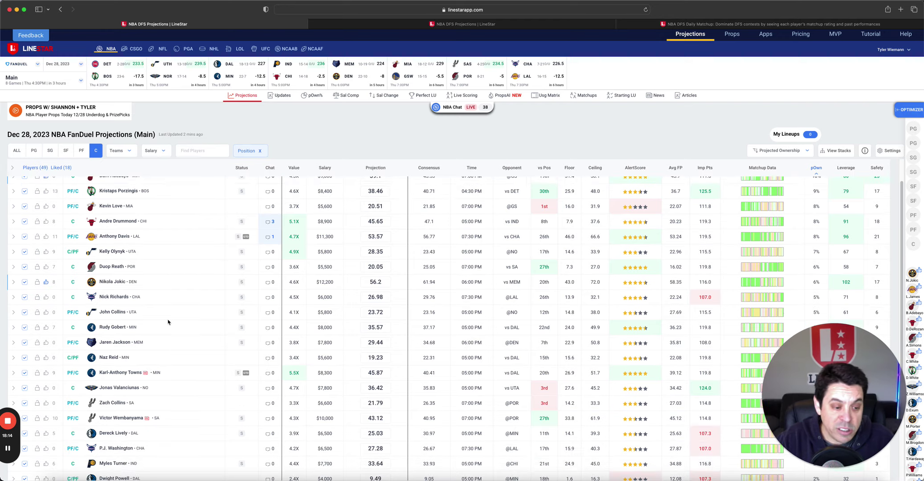
pyautogui.scroll(2, 89, 214)
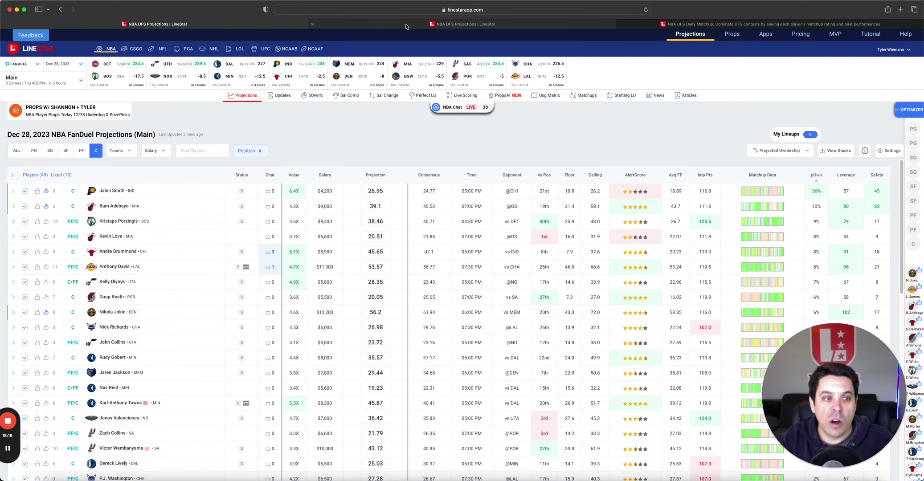
# - Filter the DraftKings projections to centers, and examine and close the cards of Duop Reath and Andre Drummond
pyautogui.hotkey('ctrl', 'Tab')
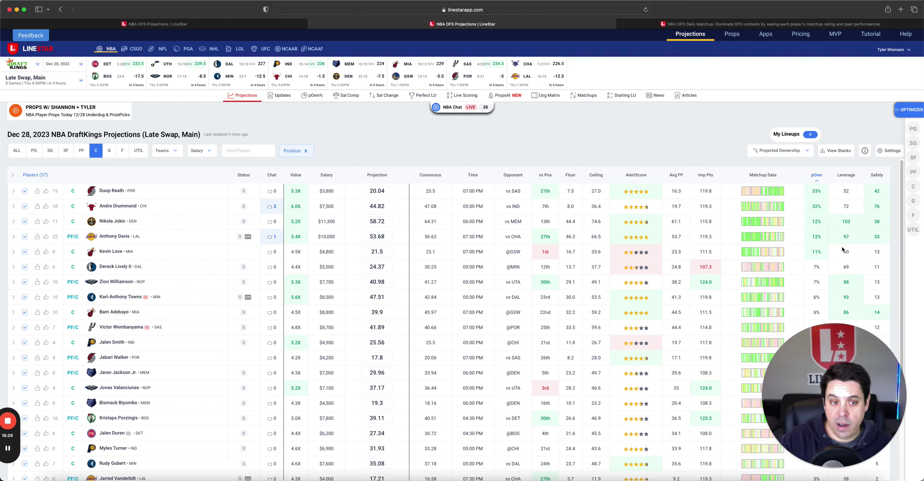
pyautogui.click(115, 192)
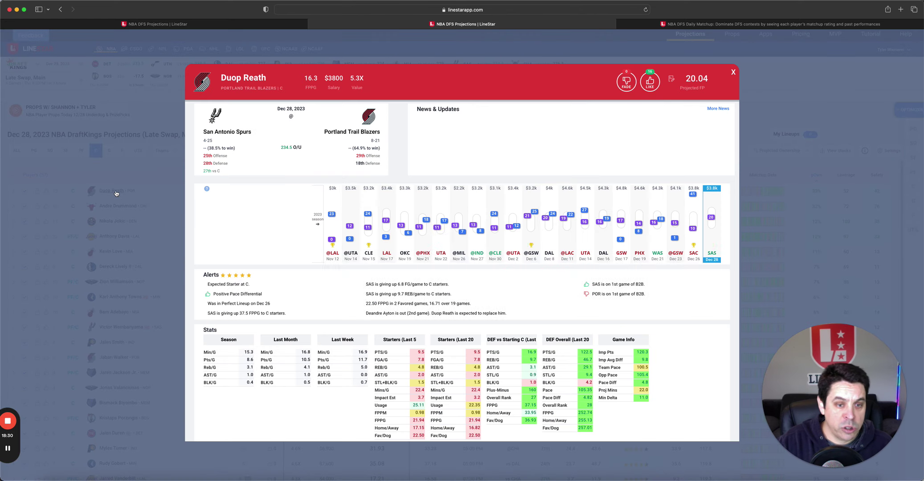
pyautogui.moveTo(701, 236)
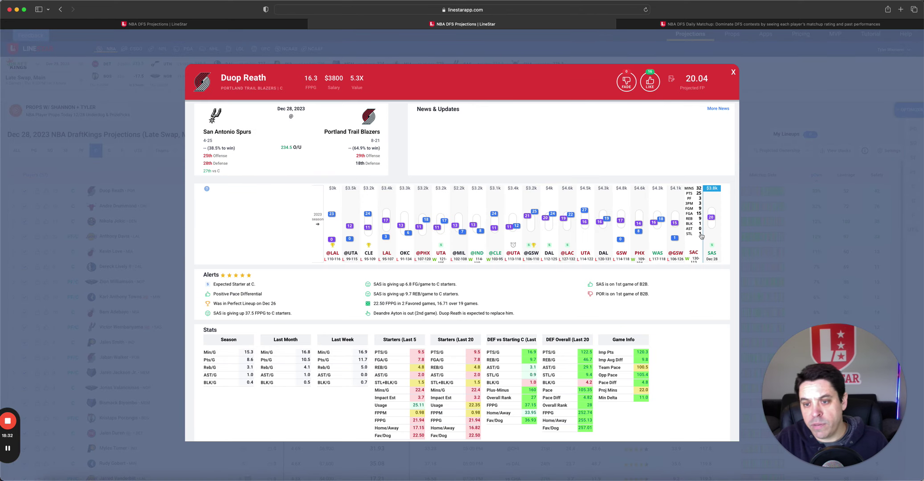
pyautogui.click(732, 73)
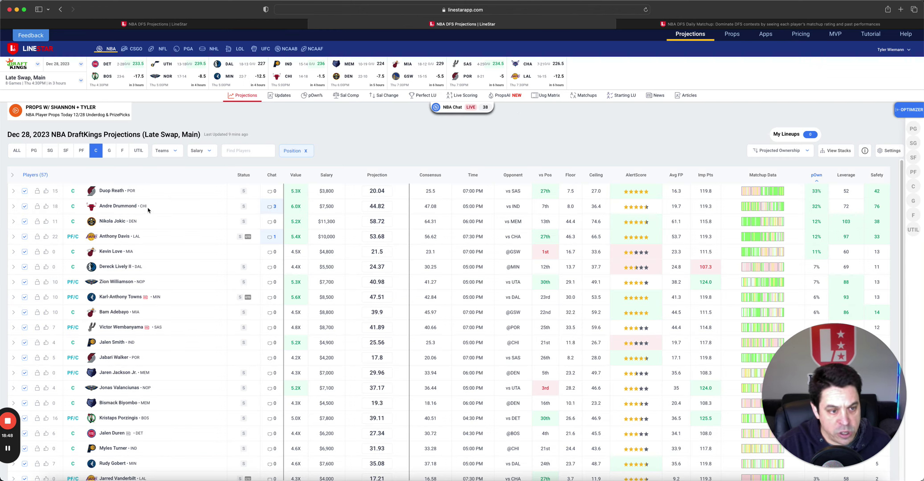
pyautogui.click(113, 207)
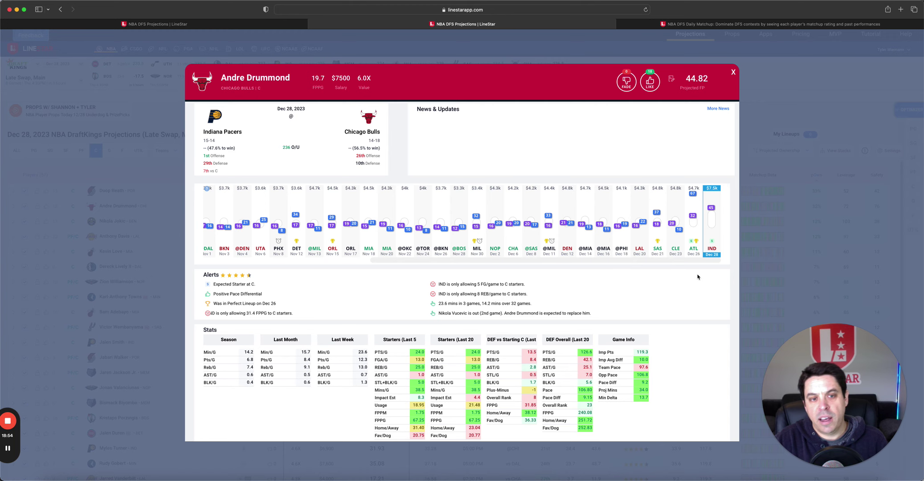
pyautogui.click(732, 72)
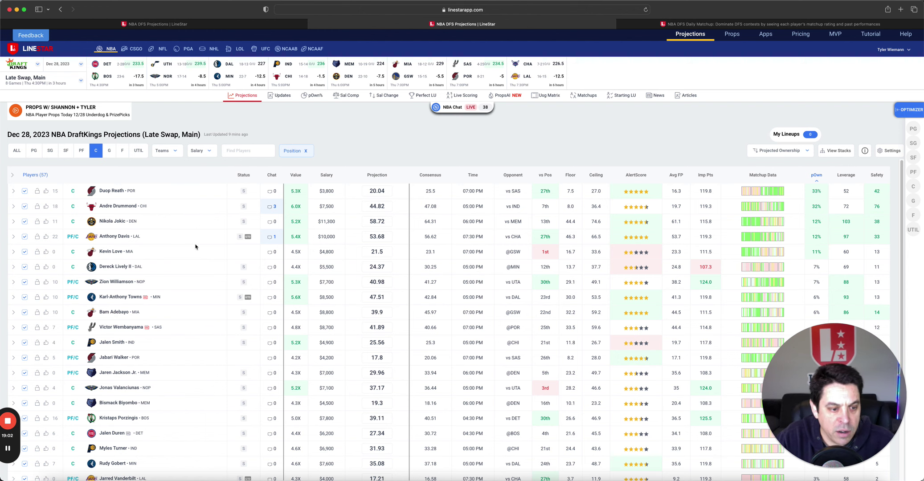
# - Examine Victor Wembanyama's card from the FanDuel center matchups, including his game log for the Dec 26 Utah game, and close it
pyautogui.hotkey('ctrl', 'Tab')
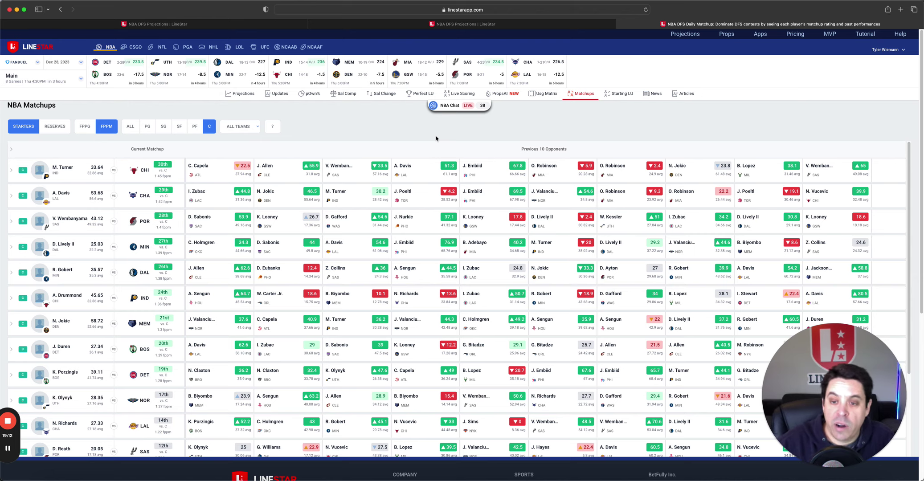
pyautogui.click(78, 218)
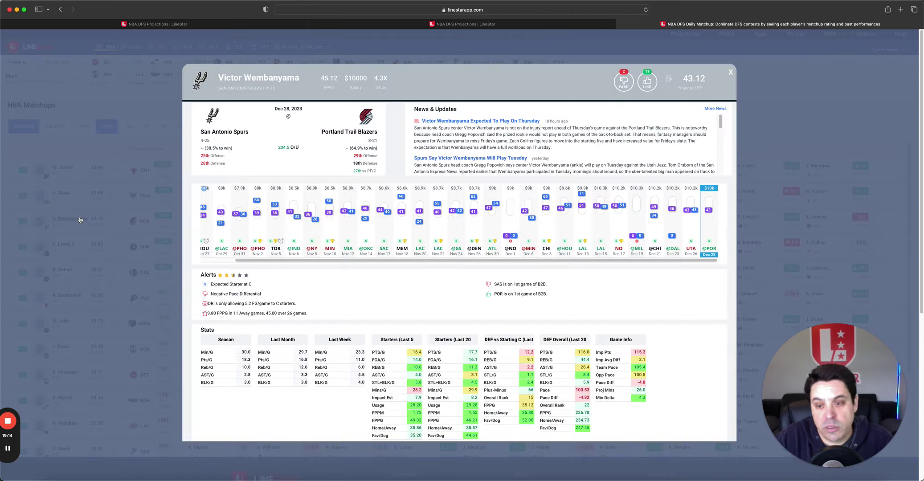
pyautogui.moveTo(692, 209)
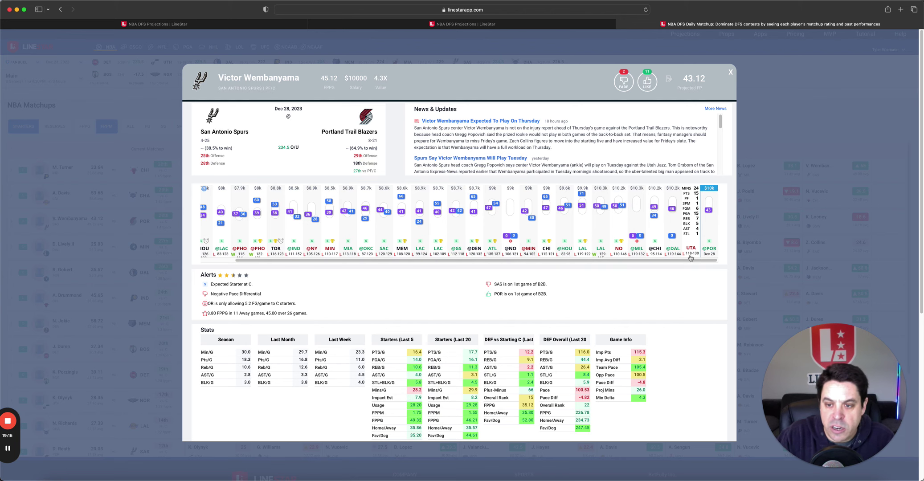
pyautogui.moveTo(659, 204)
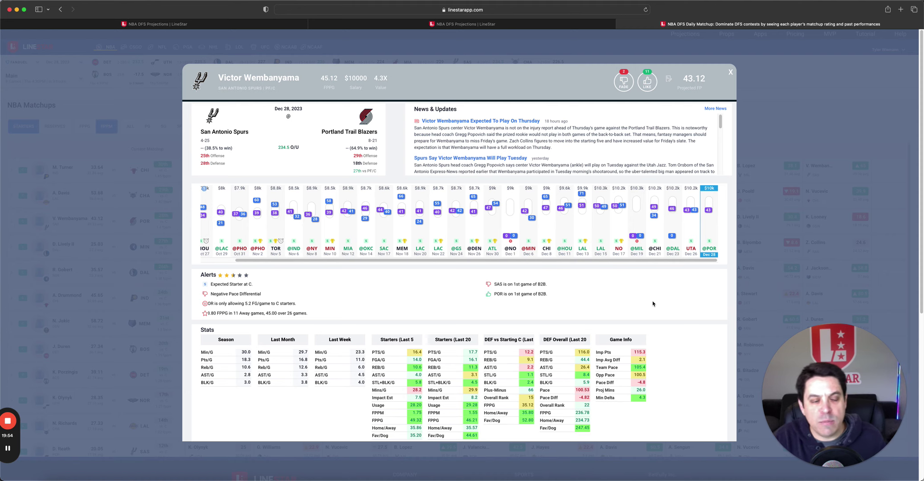
pyautogui.click(729, 73)
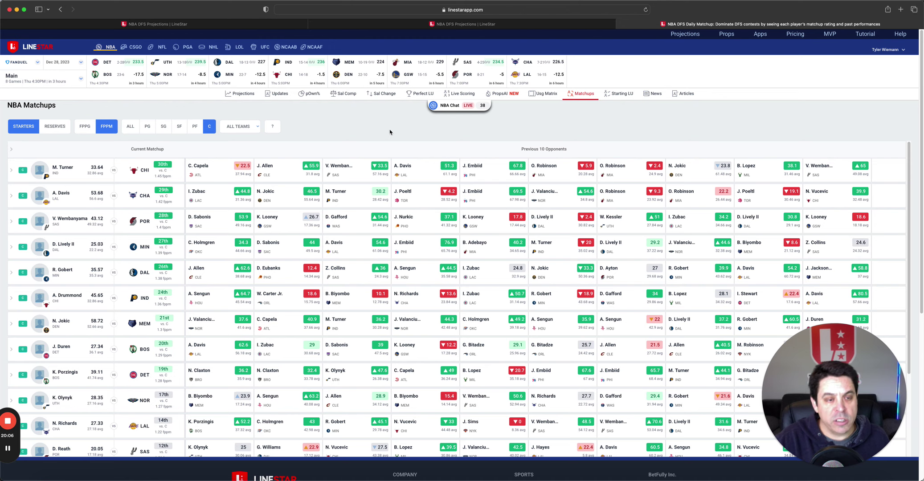
# - Return to the FanDuel center projections and open LineStar's pricing page with the subscription plans and promo offers
pyautogui.click(201, 24)
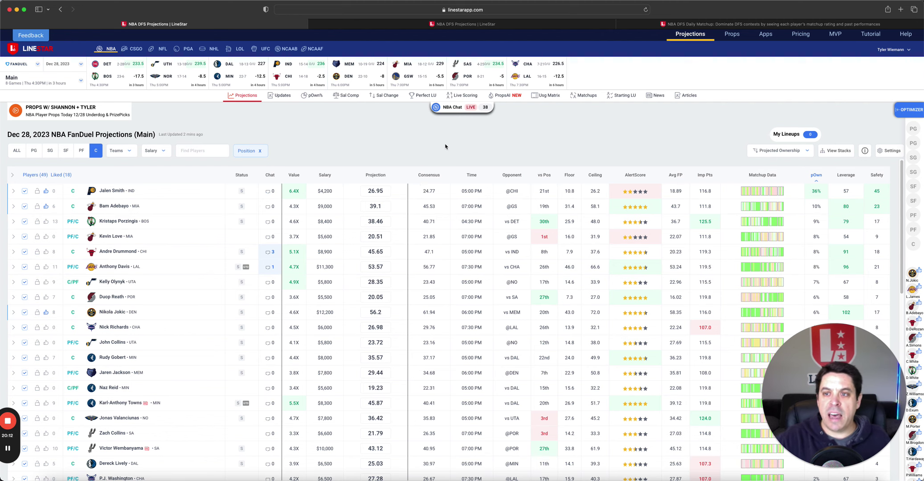
pyautogui.click(800, 34)
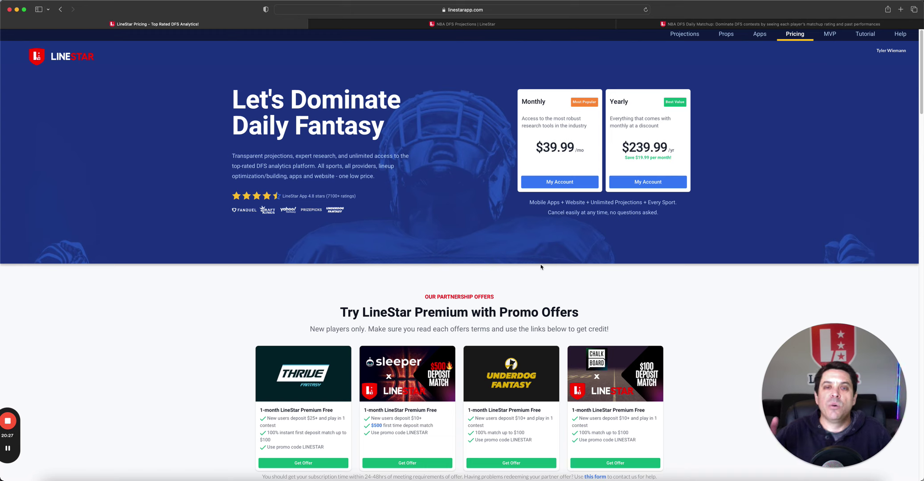
pyautogui.moveTo(16, 426)
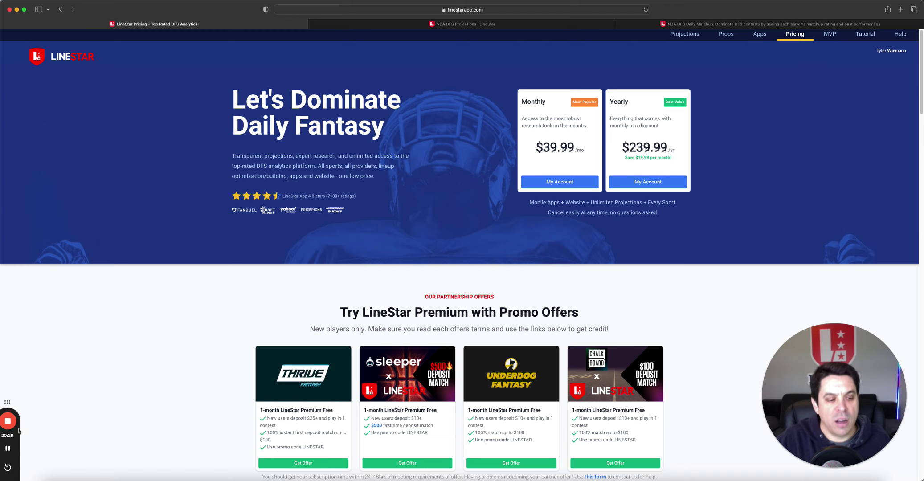